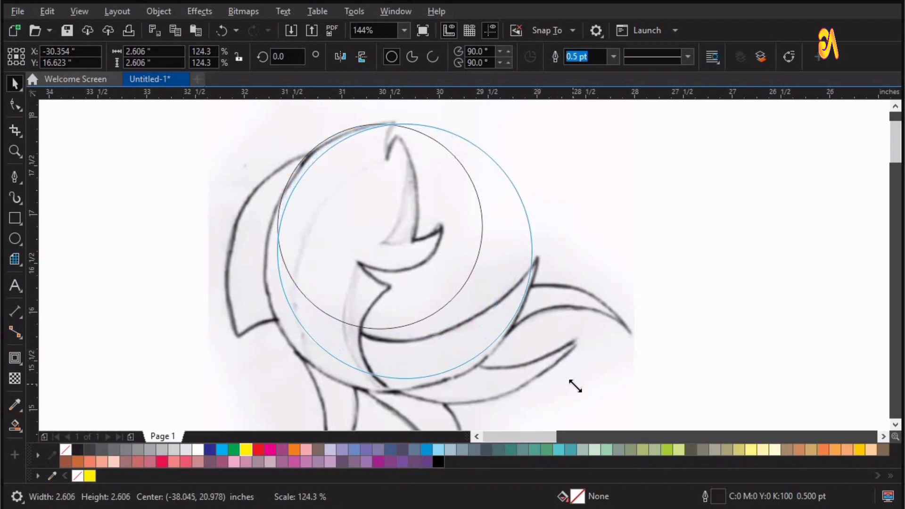
Step: Enlarge the circle to about 2.77 inches to match the fish's round body outline and nudge it up into place
{"action": "left_click_drag", "start_coordinate": [310, 383], "coordinate": [250, 403]}
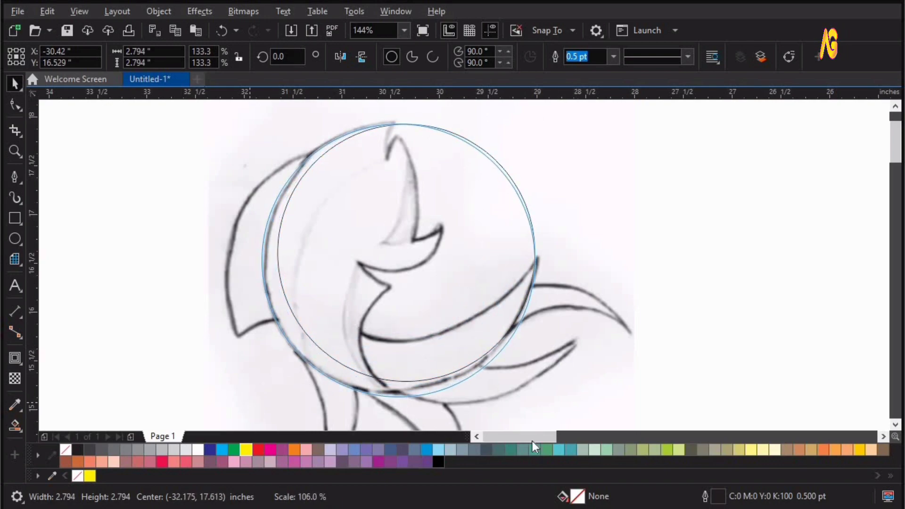
{"action": "left_click_drag", "start_coordinate": [539, 403], "coordinate": [537, 403]}
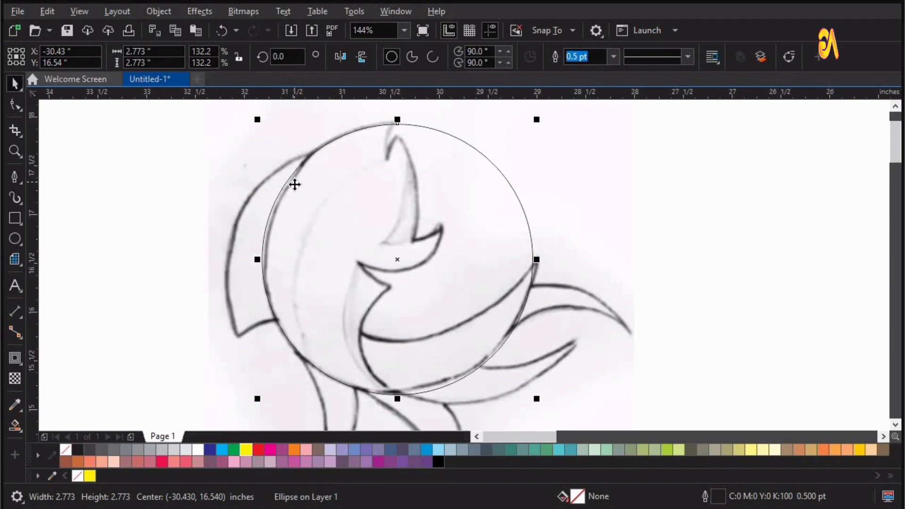
{"action": "key", "text": "Up"}
{"action": "key", "text": "Up"}
{"action": "key", "text": "Up"}
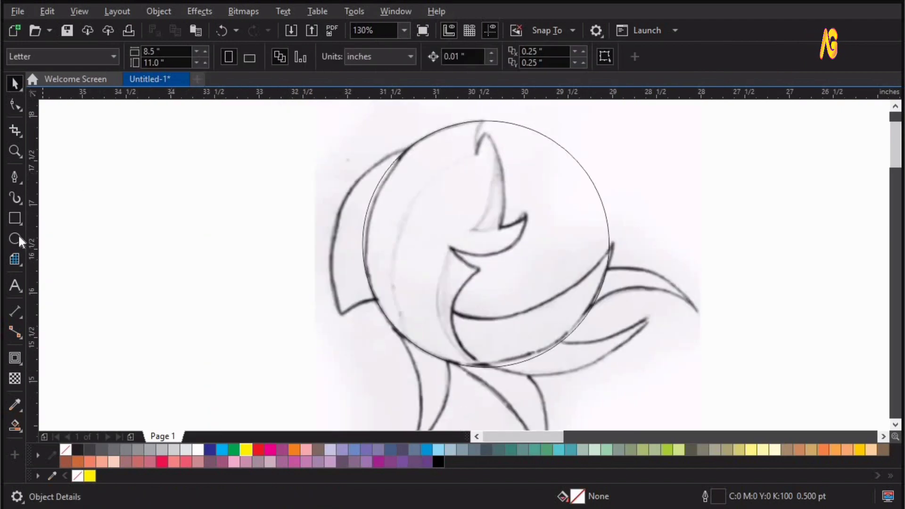
Step: Draw a small circle on the curve inside the lower body and scale it to about 1.11 inches to match the curve
{"action": "key", "text": "F7"}
{"action": "left_click_drag", "start_coordinate": [442, 274], "coordinate": [535, 347]}
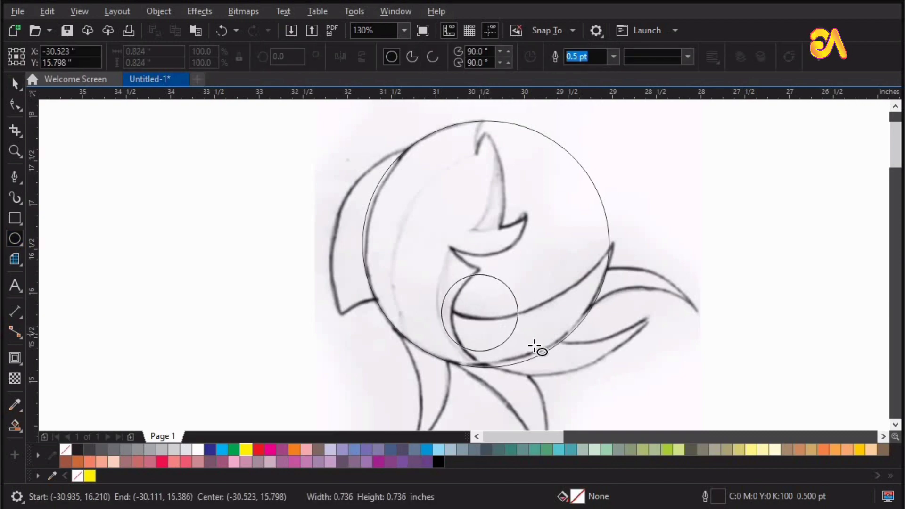
{"action": "left_click_drag", "start_coordinate": [338, 217], "coordinate": [638, 391]}
{"action": "key", "text": "space"}
{"action": "left_click_drag", "start_coordinate": [447, 272], "coordinate": [470, 257]}
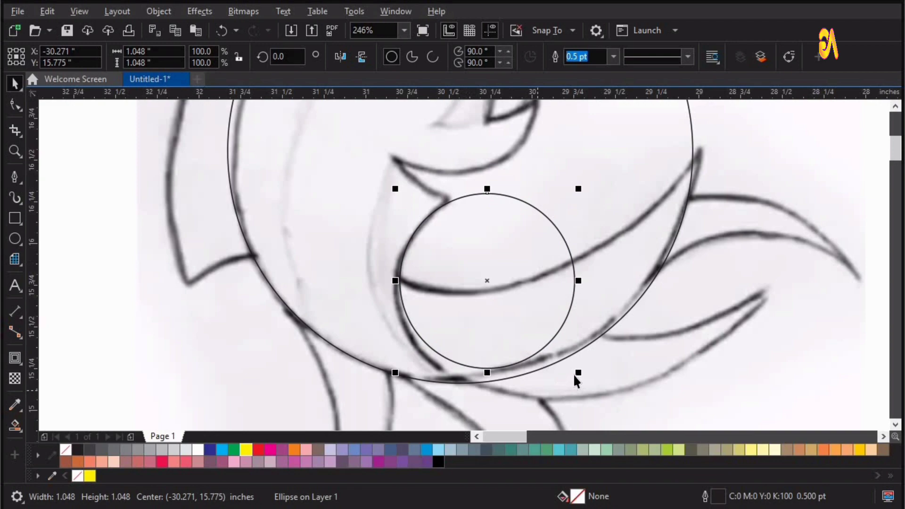
{"action": "left_click_drag", "start_coordinate": [578, 374], "coordinate": [584, 380]}
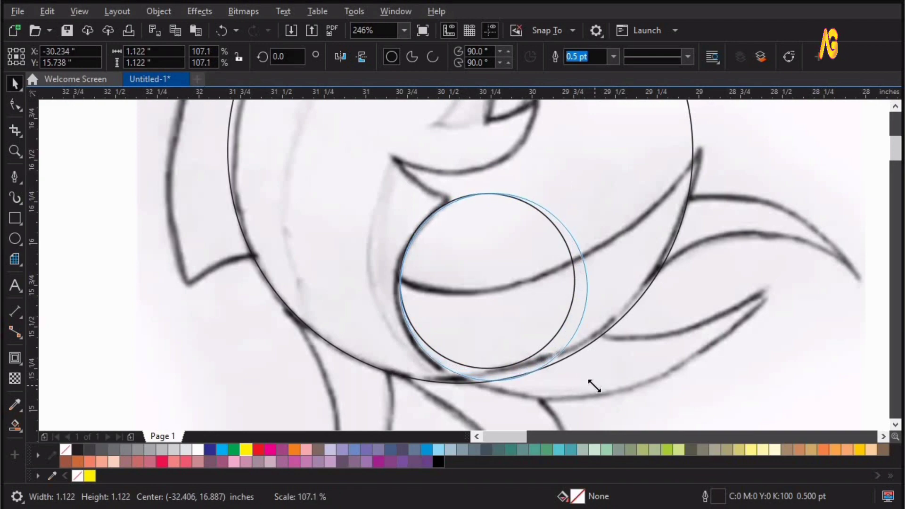
{"action": "left_click_drag", "start_coordinate": [592, 385], "coordinate": [592, 385]}
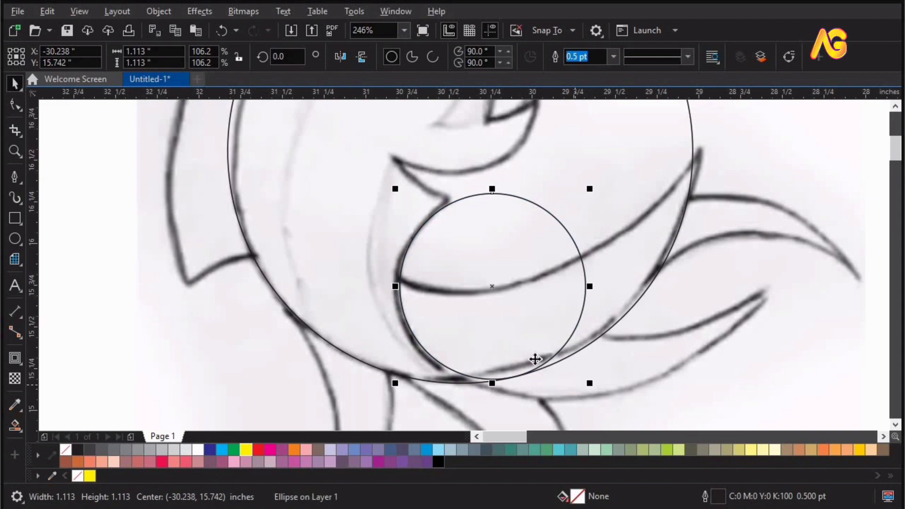
Step: Draw another circle over the fin left of the body and shift it onto the fin's outer curve
{"action": "scroll", "coordinate": [575, 384], "scroll_direction": "down", "scroll_amount": 1}
{"action": "key", "text": "z"}
{"action": "left_click_drag", "start_coordinate": [263, 379], "coordinate": [717, 166]}
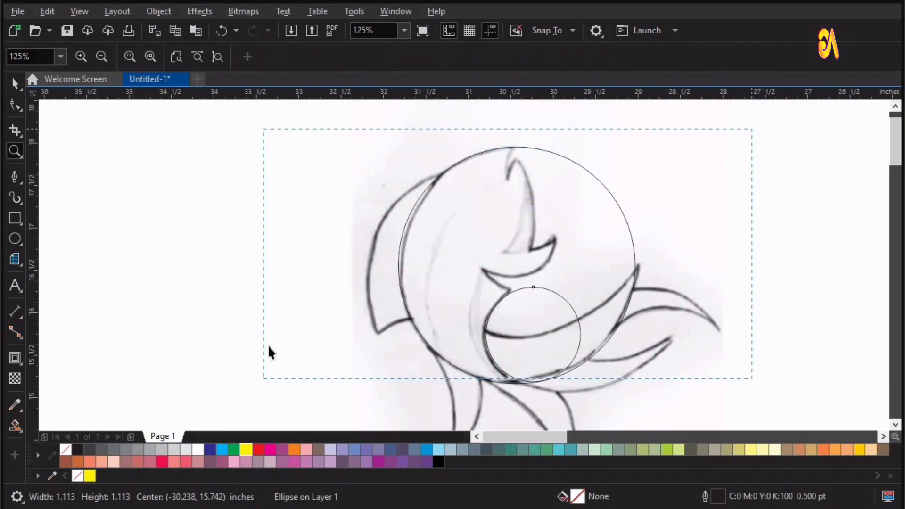
{"action": "left_click_drag", "start_coordinate": [269, 346], "coordinate": [268, 346]}
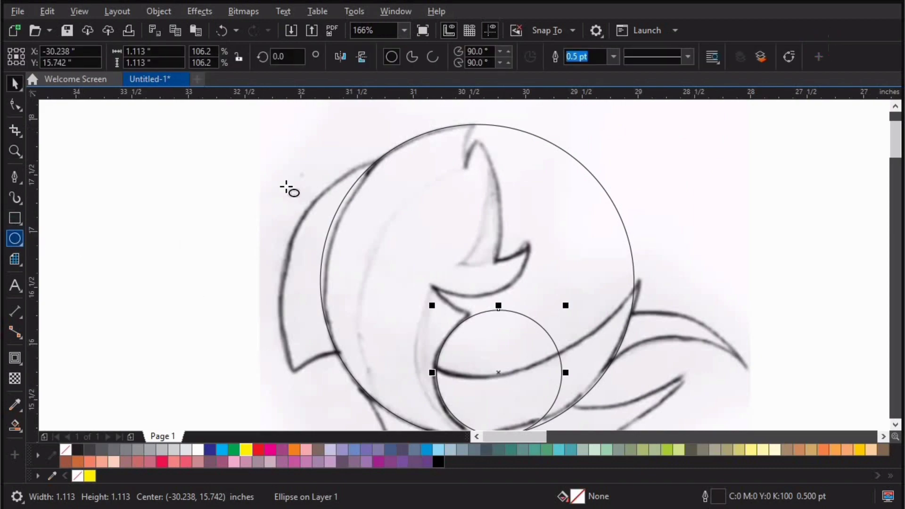
{"action": "left_click_drag", "start_coordinate": [220, 159], "coordinate": [464, 338]}
{"action": "key", "text": "space"}
{"action": "left_click_drag", "start_coordinate": [343, 281], "coordinate": [409, 274]}
Step: Enlarge the left fin circle to about 2.72 inches and align it with the fin's outer edge
{"action": "key", "text": "z"}
{"action": "left_click_drag", "start_coordinate": [174, 157], "coordinate": [675, 500]}
{"action": "key", "text": "space"}
{"action": "left_click_drag", "start_coordinate": [561, 338], "coordinate": [647, 392]}
{"action": "key", "text": "z"}
{"action": "left_click_drag", "start_coordinate": [332, 353], "coordinate": [700, 85]}
{"action": "key", "text": "space"}
{"action": "left_click_drag", "start_coordinate": [413, 310], "coordinate": [407, 304]}
Step: Place a copy of the 1.113 inch circle on the short bottom edge of the left fin
{"action": "key", "text": "F4"}
{"action": "key", "text": "z"}
{"action": "left_click_drag", "start_coordinate": [232, 168], "coordinate": [679, 401]}
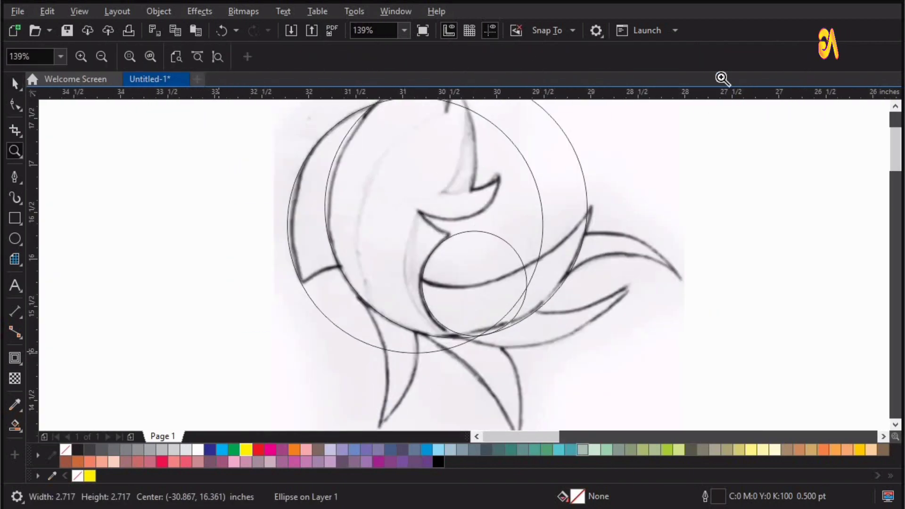
{"action": "key", "text": "F4"}
{"action": "left_click_drag", "start_coordinate": [698, 114], "coordinate": [223, 342]}
{"action": "key", "text": "space"}
{"action": "key", "text": "z"}
{"action": "key", "text": "F4"}
{"action": "left_click_drag", "start_coordinate": [586, 148], "coordinate": [364, 367]}
{"action": "key", "text": "space"}
{"action": "left_click", "coordinate": [426, 287]}
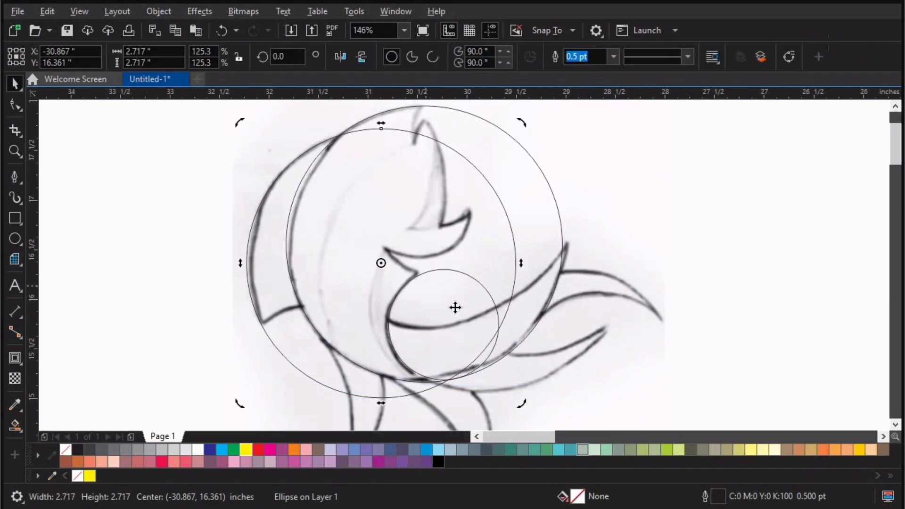
{"action": "left_click_drag", "start_coordinate": [414, 354], "coordinate": [352, 419]}
{"action": "left_click_drag", "start_coordinate": [443, 312], "coordinate": [303, 349]}
{"action": "right_click", "coordinate": [302, 349]}
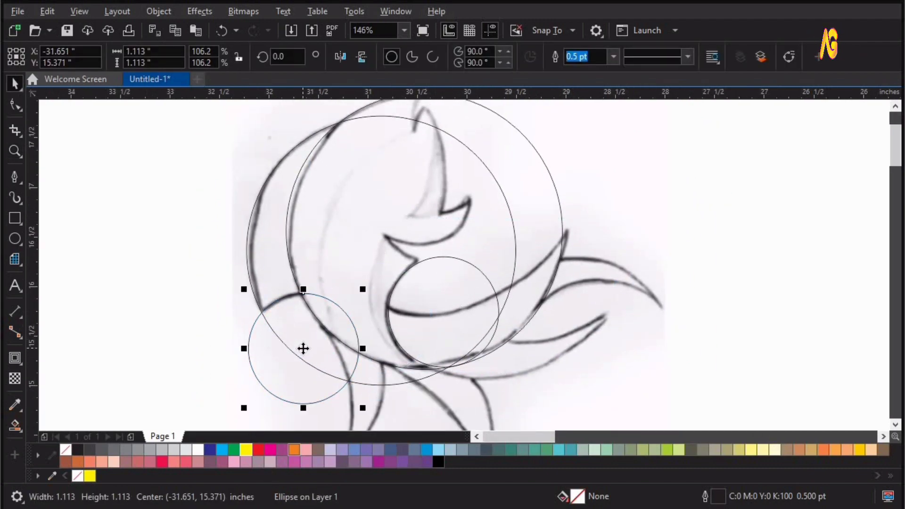
Step: Draw a new circle about 1.42 inches wide in the empty area left of the sketch
{"action": "key", "text": "z"}
{"action": "left_click_drag", "start_coordinate": [182, 218], "coordinate": [538, 417]}
{"action": "key", "text": "space"}
{"action": "left_click_drag", "start_coordinate": [111, 209], "coordinate": [258, 355]}
{"action": "key", "text": "space"}
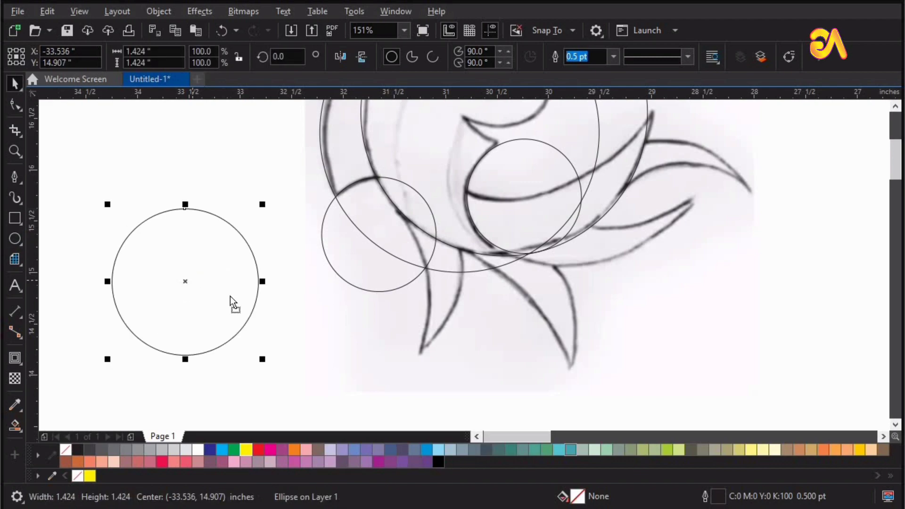
Step: Move the new circle onto the right edge of the left lower fin and enlarge it to 1.84 inches to fit
{"action": "left_click_drag", "start_coordinate": [185, 282], "coordinate": [389, 272]}
{"action": "left_click_drag", "start_coordinate": [311, 194], "coordinate": [294, 177]}
{"action": "key", "text": "F2"}
{"action": "left_click_drag", "start_coordinate": [255, 150], "coordinate": [540, 371]}
{"action": "left_click_drag", "start_coordinate": [466, 330], "coordinate": [463, 354]}
{"action": "left_click_drag", "start_coordinate": [305, 165], "coordinate": [273, 133]}
{"action": "left_click_drag", "start_coordinate": [569, 427], "coordinate": [566, 388]}
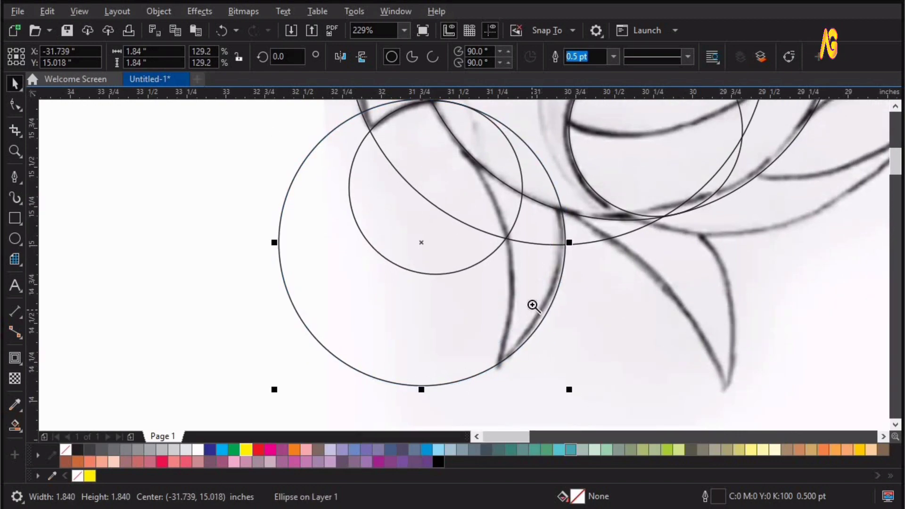
Step: Duplicate the 1.84 inch circle and enlarge the copy to 2.28 inches to follow the same fin's left edge
{"action": "left_click_drag", "start_coordinate": [533, 304], "coordinate": [476, 296]}
{"action": "left_click_drag", "start_coordinate": [502, 390], "coordinate": [537, 387]}
{"action": "left_click_drag", "start_coordinate": [503, 285], "coordinate": [476, 285]}
{"action": "left_click_drag", "start_coordinate": [511, 387], "coordinate": [529, 404]}
{"action": "left_click_drag", "start_coordinate": [473, 289], "coordinate": [457, 290]}
{"action": "left_click_drag", "start_coordinate": [511, 403], "coordinate": [522, 378]}
{"action": "left_click_drag", "start_coordinate": [477, 288], "coordinate": [466, 288]}
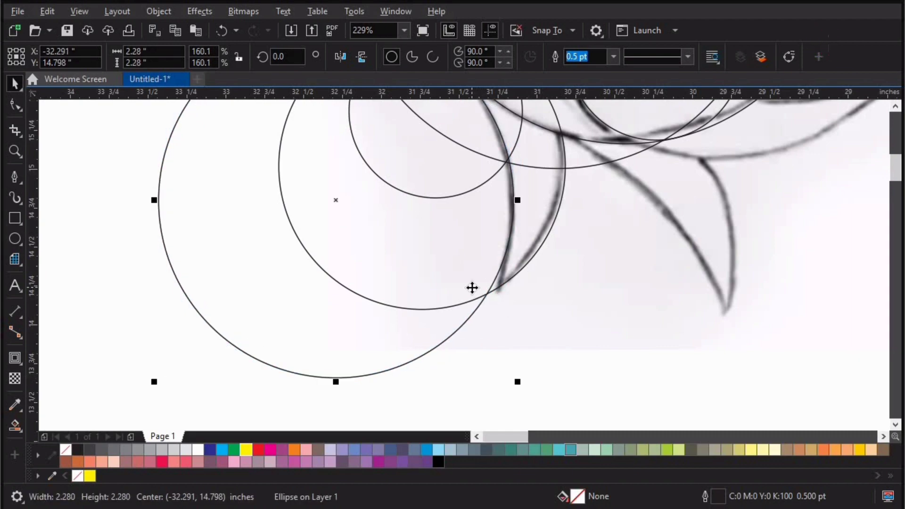
Step: Copy the 1.84 inch and 2.28 inch circles over to the right lower fin
{"action": "key", "text": "F4"}
{"action": "key", "text": "z"}
{"action": "left_click_drag", "start_coordinate": [321, 223], "coordinate": [711, 398]}
{"action": "left_click_drag", "start_coordinate": [210, 189], "coordinate": [750, 457]}
{"action": "key", "text": "space"}
{"action": "left_click_drag", "start_coordinate": [300, 264], "coordinate": [454, 342]}
{"action": "right_click", "coordinate": [455, 341]}
{"action": "left_click_drag", "start_coordinate": [170, 386], "coordinate": [350, 349]}
{"action": "right_click", "coordinate": [350, 349]}
Step: Move the copied 2.28 inch circle down onto the right lower fin's left edge and enlarge it to about 2.49 inches
{"action": "scroll", "coordinate": [350, 349], "scroll_direction": "down", "scroll_amount": 1}
{"action": "key", "text": "F2"}
{"action": "left_click_drag", "start_coordinate": [207, 220], "coordinate": [531, 437]}
{"action": "left_click_drag", "start_coordinate": [445, 297], "coordinate": [445, 356]}
{"action": "key", "text": "ctrl+z"}
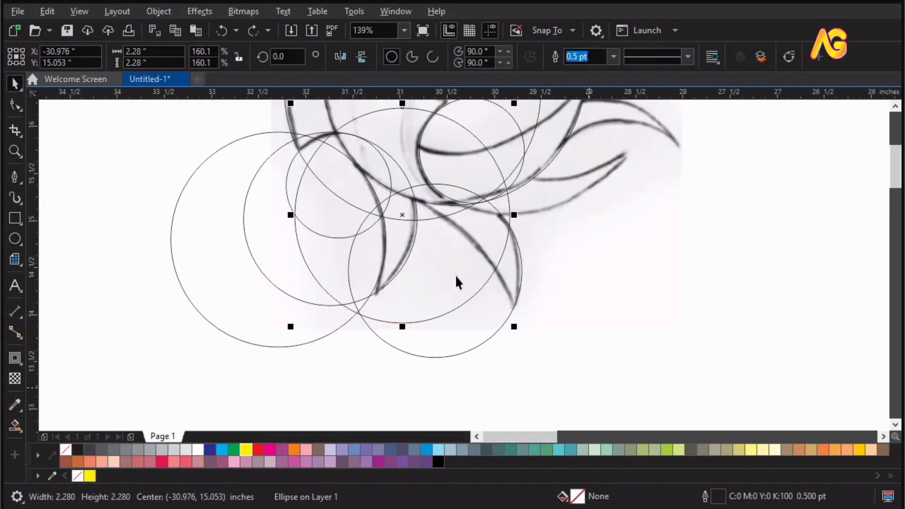
{"action": "left_click_drag", "start_coordinate": [457, 275], "coordinate": [451, 366]}
{"action": "key", "text": "F2"}
{"action": "left_click_drag", "start_coordinate": [191, 153], "coordinate": [593, 476]}
{"action": "key", "text": "space"}
{"action": "left_click_drag", "start_coordinate": [584, 372], "coordinate": [605, 391]}
{"action": "key", "text": "F2"}
{"action": "left_click_drag", "start_coordinate": [305, 123], "coordinate": [663, 348]}
{"action": "key", "text": "space"}
{"action": "left_click_drag", "start_coordinate": [533, 249], "coordinate": [500, 246]}
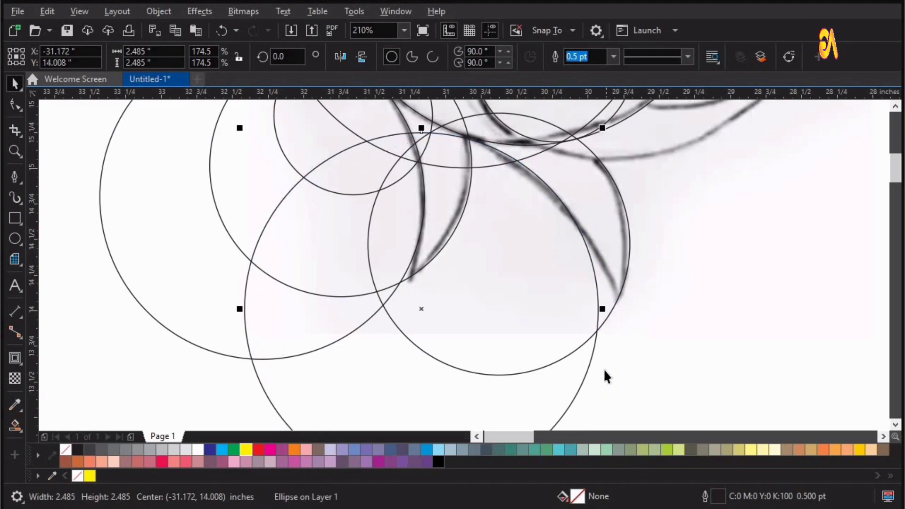
Step: Enlarge the circle along the right lower fin's left edge to about 2.8 inches and realign it with the edge
{"action": "right_click", "coordinate": [393, 215]}
{"action": "left_click_drag", "start_coordinate": [354, 207], "coordinate": [773, 474]}
{"action": "key", "text": "space"}
{"action": "left_click_drag", "start_coordinate": [471, 340], "coordinate": [489, 359]}
{"action": "left_click_drag", "start_coordinate": [445, 234], "coordinate": [436, 234]}
{"action": "left_click_drag", "start_coordinate": [489, 365], "coordinate": [499, 374]}
{"action": "key", "text": "F2"}
{"action": "left_click_drag", "start_coordinate": [230, 107], "coordinate": [609, 327]}
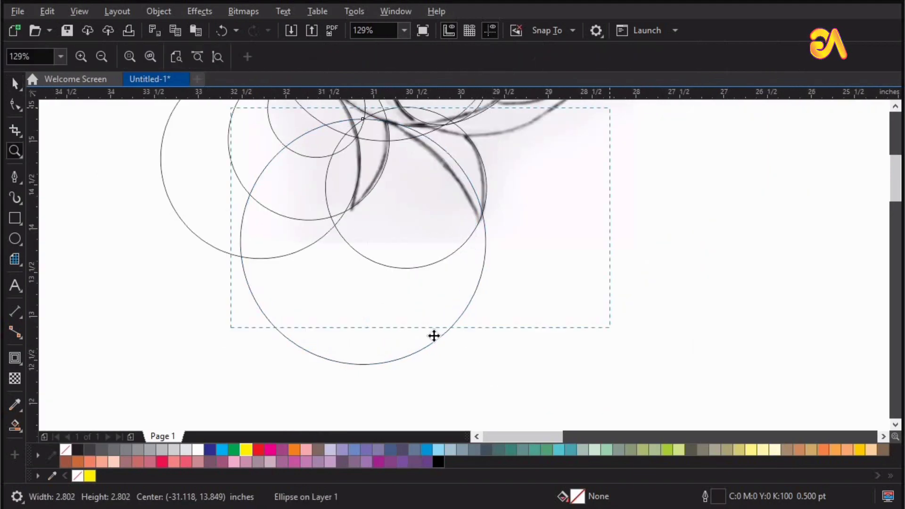
{"action": "left_click_drag", "start_coordinate": [447, 286], "coordinate": [435, 283]}
{"action": "left_click", "coordinate": [548, 344]}
{"action": "key", "text": "F4"}
{"action": "key", "text": "F2"}
{"action": "scroll", "coordinate": [626, 325], "scroll_direction": "up", "scroll_amount": 2}
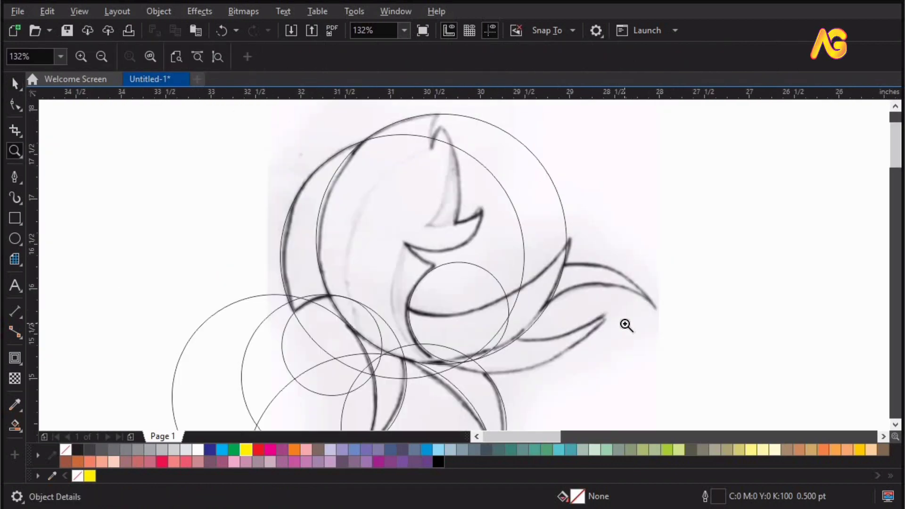
{"action": "key", "text": "space"}
{"action": "left_click", "coordinate": [492, 276]}
{"action": "left_click", "coordinate": [492, 277]}
{"action": "left_click_drag", "start_coordinate": [492, 278], "coordinate": [570, 275]}
{"action": "key", "text": "ctrl+z"}
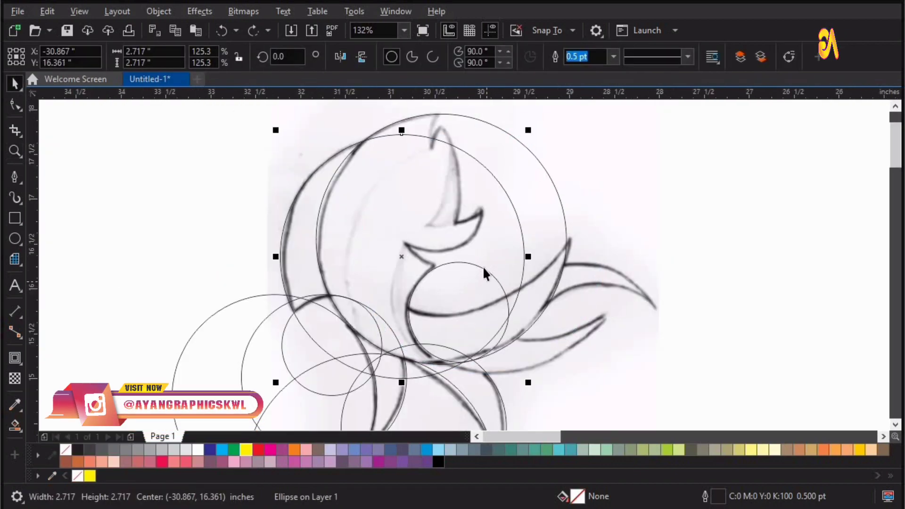
{"action": "left_click", "coordinate": [654, 208]}
{"action": "key", "text": "Escape"}
{"action": "left_click_drag", "start_coordinate": [356, 122], "coordinate": [668, 290]}
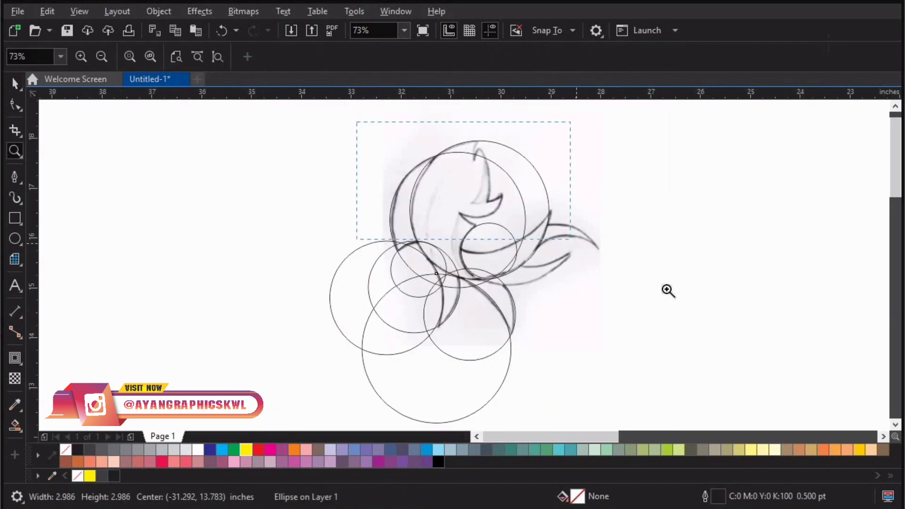
{"action": "scroll", "coordinate": [417, 337], "scroll_direction": "up", "scroll_amount": 1}
{"action": "key", "text": "space"}
{"action": "left_click", "coordinate": [456, 297]}
{"action": "left_click_drag", "start_coordinate": [582, 270], "coordinate": [271, 469]}
{"action": "key", "text": "ctrl+z"}
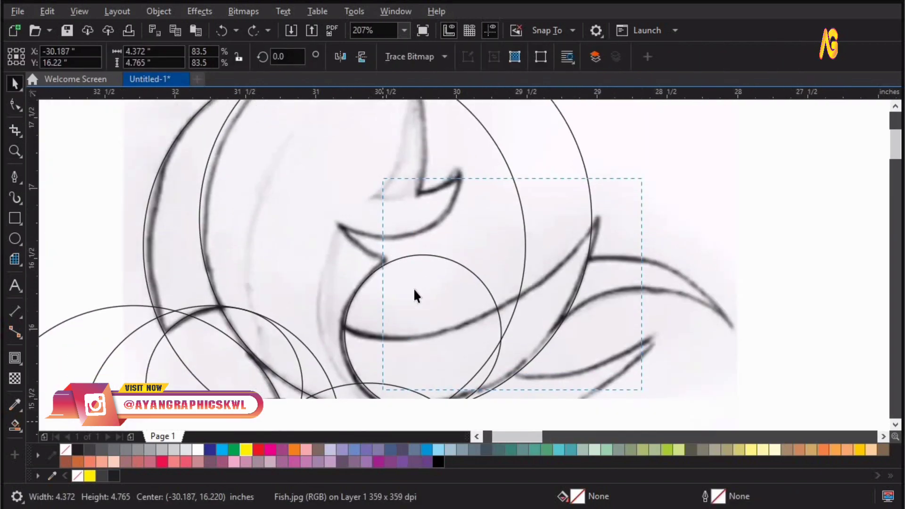
Step: Place copies of the 1.113 inch circle on the two curves above the original and on the lower tail lobe
{"action": "left_click", "coordinate": [418, 255]}
{"action": "left_click_drag", "start_coordinate": [418, 253], "coordinate": [386, 162]}
{"action": "left_click_drag", "start_coordinate": [248, 172], "coordinate": [834, 481]}
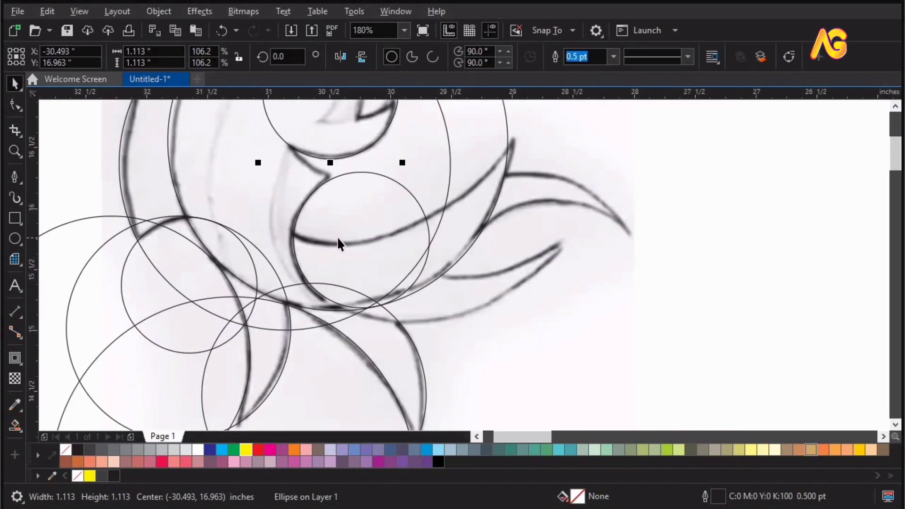
{"action": "left_click_drag", "start_coordinate": [357, 132], "coordinate": [478, 231]}
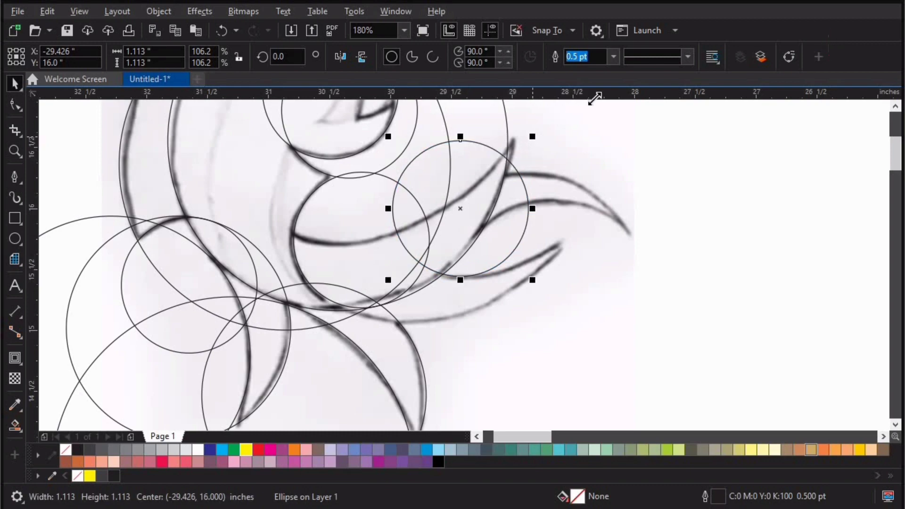
Step: Enlarge the tail circle to 1.765 inches and align it with the upper edge of the lower tail lobe
{"action": "left_click_drag", "start_coordinate": [595, 98], "coordinate": [618, 127]}
{"action": "left_click_drag", "start_coordinate": [481, 231], "coordinate": [467, 226]}
{"action": "left_click_drag", "start_coordinate": [567, 125], "coordinate": [596, 145]}
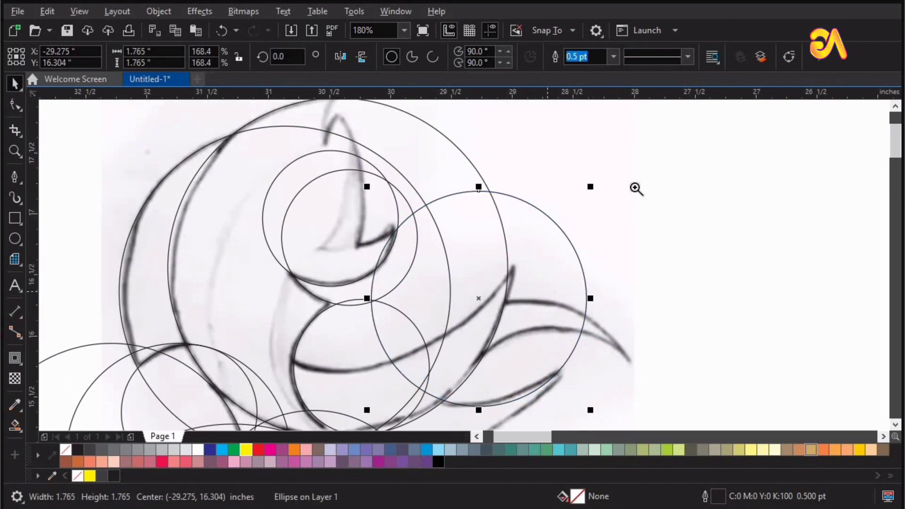
{"action": "scroll", "coordinate": [541, 238], "scroll_direction": "up", "scroll_amount": 1}
{"action": "left_click_drag", "start_coordinate": [538, 236], "coordinate": [530, 234]}
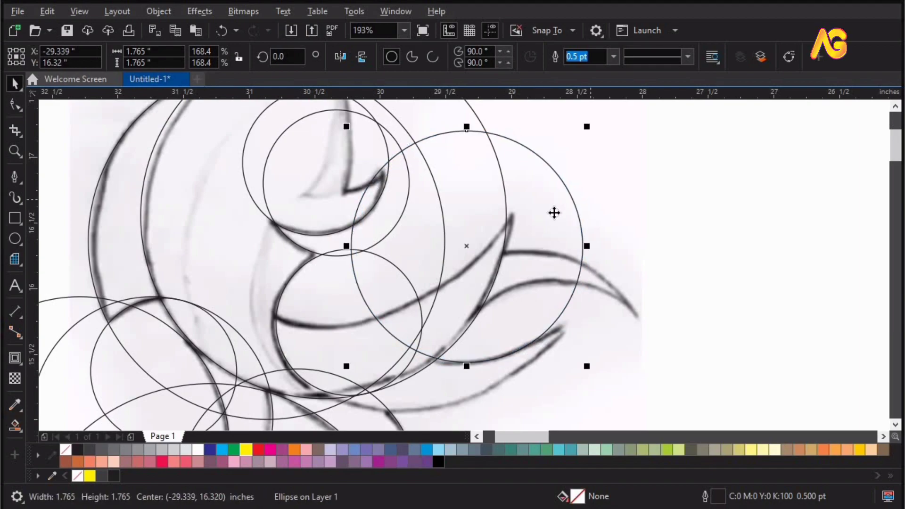
Step: Copy the 1.765 inch circle to the lower tail lobe's bottom edge and enlarge the copy to about 2.49 inches to fit
{"action": "scroll", "coordinate": [555, 213], "scroll_direction": "down", "scroll_amount": 2}
{"action": "key", "text": "F2"}
{"action": "left_click_drag", "start_coordinate": [713, 389], "coordinate": [383, 157]}
{"action": "left_click_drag", "start_coordinate": [403, 203], "coordinate": [346, 236]}
{"action": "key", "text": "F2"}
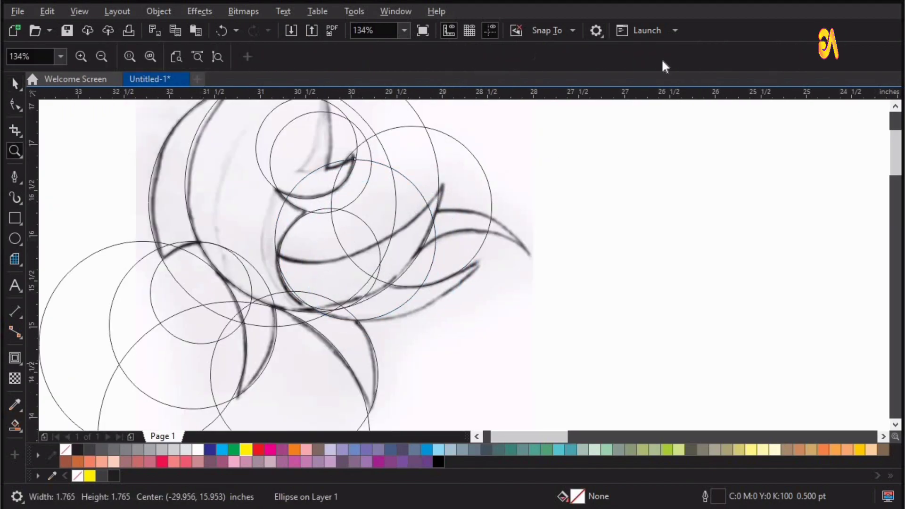
{"action": "left_click_drag", "start_coordinate": [663, 62], "coordinate": [664, 48]}
{"action": "left_click_drag", "start_coordinate": [494, 215], "coordinate": [569, 157]}
{"action": "left_click_drag", "start_coordinate": [663, 163], "coordinate": [146, 427]}
{"action": "key", "text": "F2"}
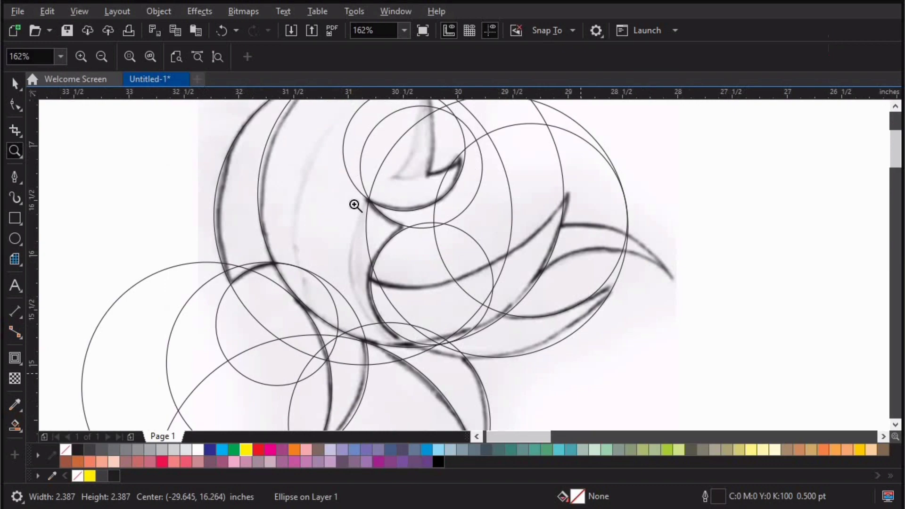
{"action": "left_click_drag", "start_coordinate": [354, 204], "coordinate": [595, 364]}
{"action": "left_click_drag", "start_coordinate": [563, 338], "coordinate": [528, 339]}
{"action": "left_click_drag", "start_coordinate": [623, 414], "coordinate": [682, 396]}
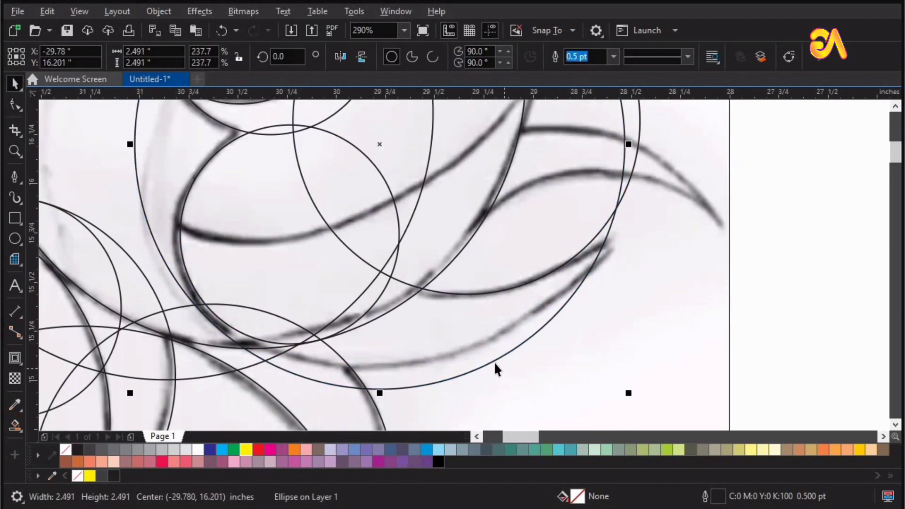
{"action": "left_click_drag", "start_coordinate": [494, 361], "coordinate": [492, 342]}
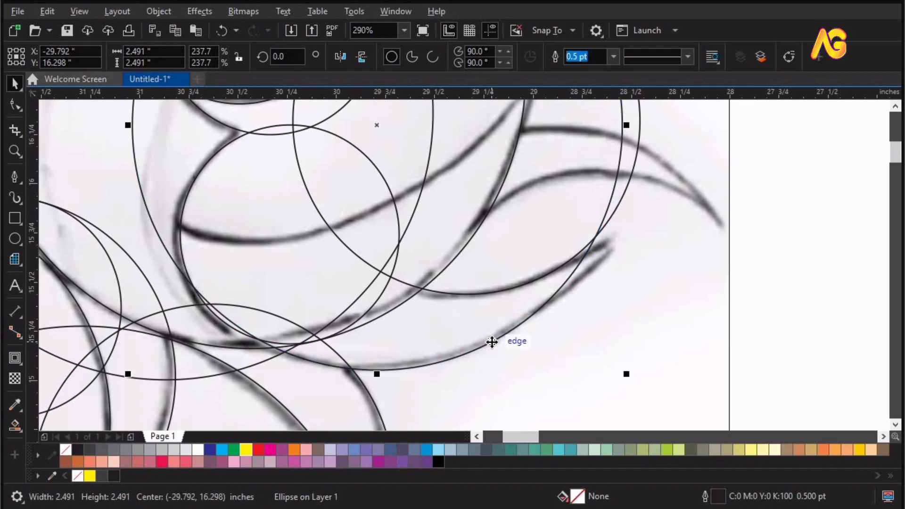
{"action": "scroll", "coordinate": [491, 342], "scroll_direction": "down", "scroll_amount": 2}
{"action": "key", "text": "F2"}
{"action": "left_click_drag", "start_coordinate": [231, 162], "coordinate": [683, 381]}
{"action": "key", "text": "F2"}
{"action": "left_click_drag", "start_coordinate": [273, 188], "coordinate": [792, 380]}
{"action": "scroll", "coordinate": [672, 300], "scroll_direction": "down", "scroll_amount": 1}
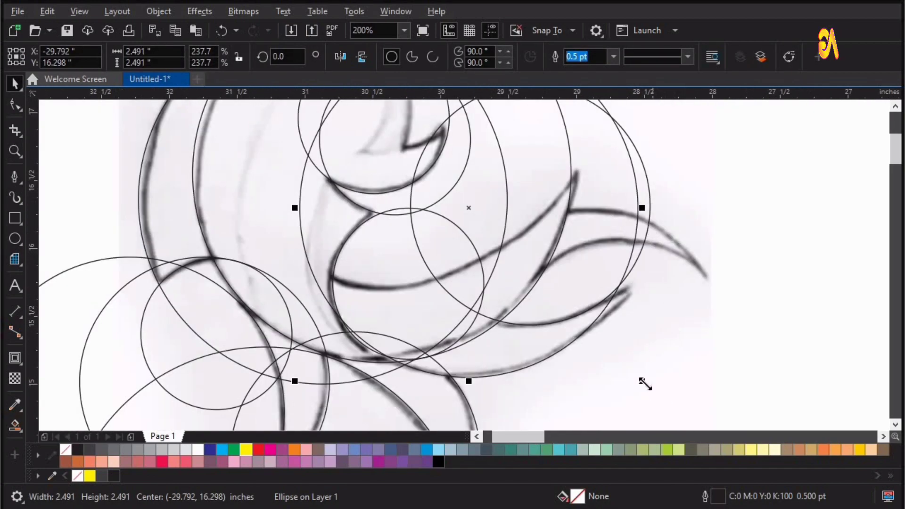
{"action": "left_click_drag", "start_coordinate": [585, 323], "coordinate": [606, 332]}
{"action": "key", "text": "ctrl+z"}
Step: Lock the Fish.jpg sketch bitmap in place
{"action": "left_click", "coordinate": [592, 329]}
{"action": "left_click", "coordinate": [770, 278]}
{"action": "right_click", "coordinate": [686, 357]}
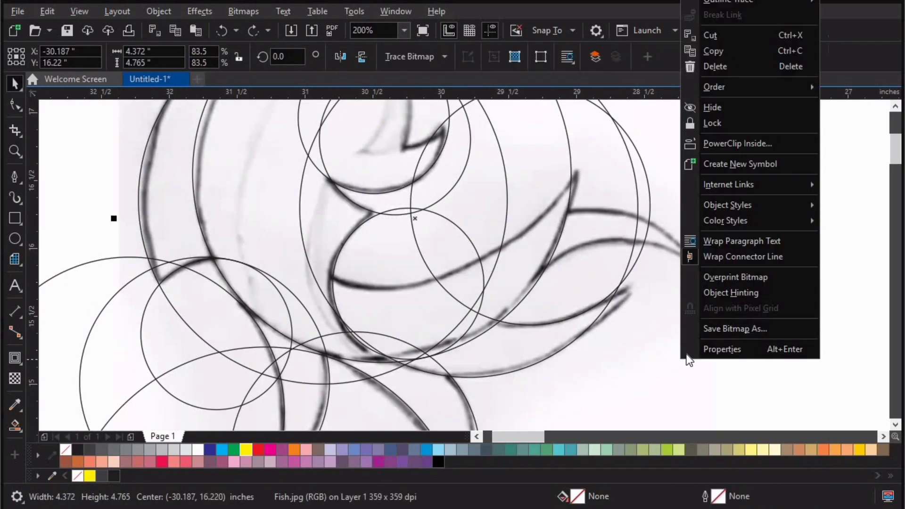
{"action": "left_click", "coordinate": [710, 123]}
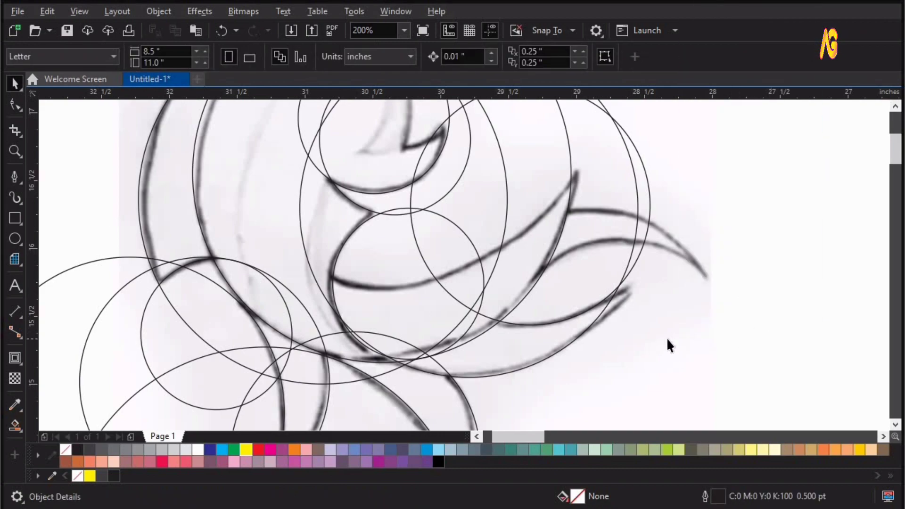
Step: Enlarge the circle on the lower tail lobe's bottom edge to 2.588 inches and realign it with the sketch line
{"action": "left_click", "coordinate": [543, 361]}
{"action": "left_click_drag", "start_coordinate": [641, 380], "coordinate": [660, 393]}
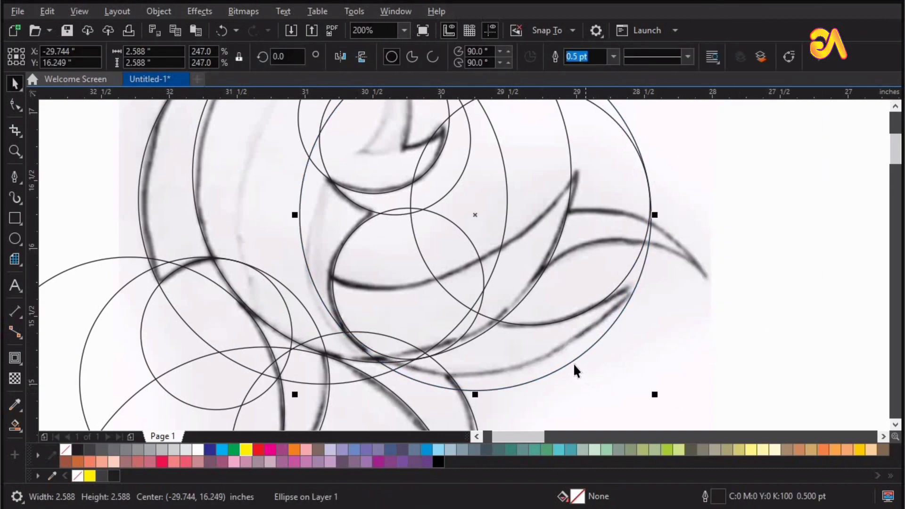
{"action": "left_click_drag", "start_coordinate": [575, 364], "coordinate": [567, 350]}
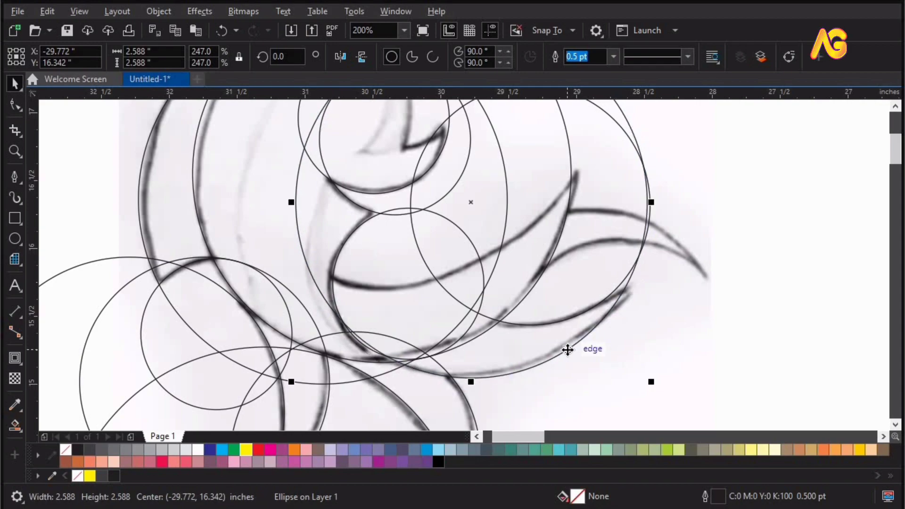
{"action": "key", "text": "z"}
{"action": "left_click_drag", "start_coordinate": [787, 421], "coordinate": [787, 421]}
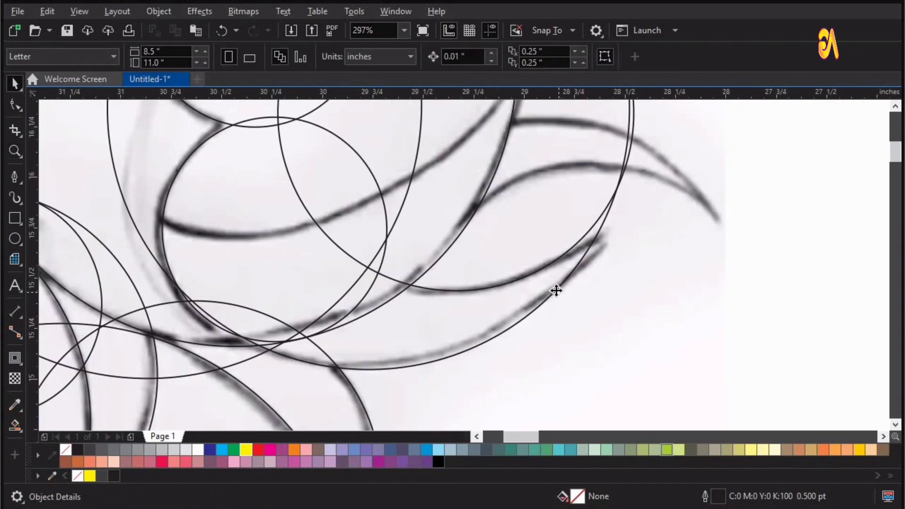
Step: Enlarge the lower tail lobe's bottom-edge circle to 2.661 inches and its upper-edge circle to 1.807 inches, realigning both with the sketch
{"action": "left_click", "coordinate": [557, 291]}
{"action": "left_click_drag", "start_coordinate": [634, 372], "coordinate": [649, 383]}
{"action": "left_click_drag", "start_coordinate": [485, 346], "coordinate": [491, 286]}
{"action": "left_click_drag", "start_coordinate": [640, 295], "coordinate": [649, 303]}
{"action": "left_click_drag", "start_coordinate": [517, 291], "coordinate": [519, 281]}
Step: Copy the 1.807 inch upper-edge tail circle onto the long curved line crossing the body towards the tail
{"action": "scroll", "coordinate": [513, 291], "scroll_direction": "down", "scroll_amount": 1}
{"action": "key", "text": "z"}
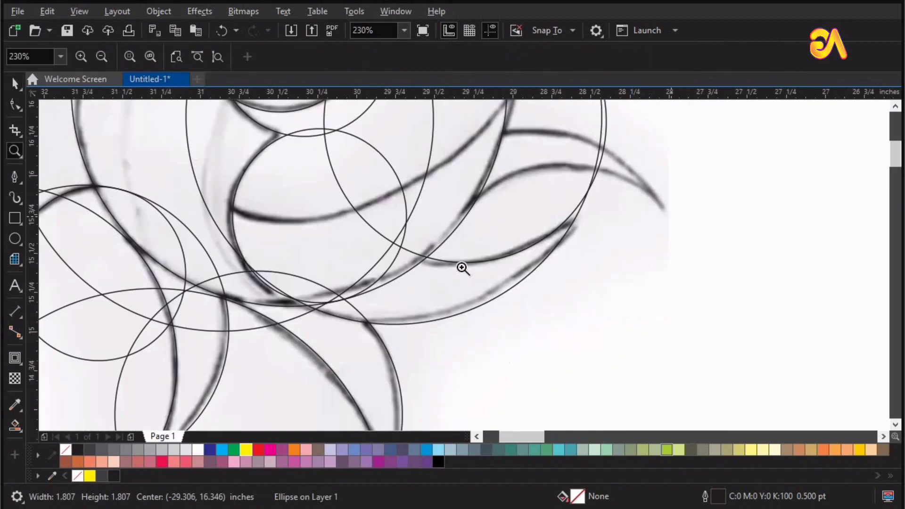
{"action": "left_click_drag", "start_coordinate": [241, 329], "coordinate": [818, 54]}
{"action": "scroll", "coordinate": [331, 202], "scroll_direction": "down", "scroll_amount": 2}
{"action": "key", "text": "space"}
{"action": "double_click", "coordinate": [484, 202]}
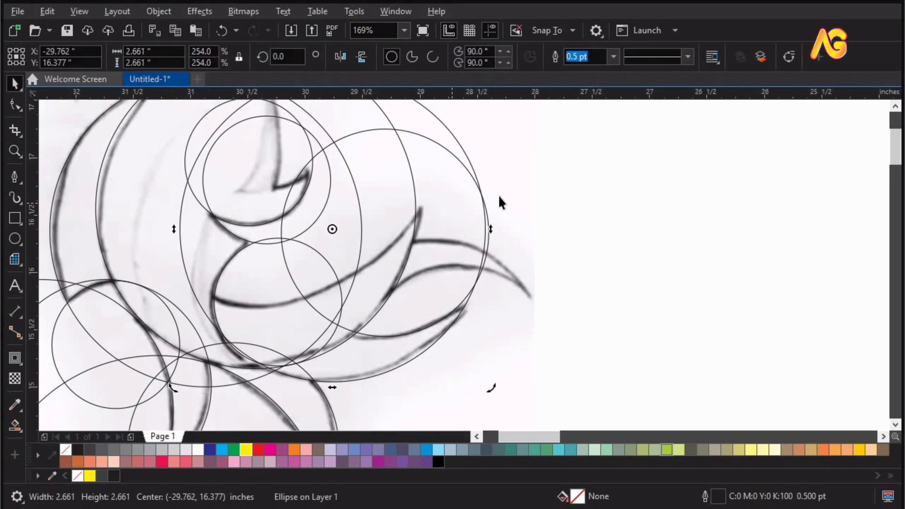
{"action": "left_click", "coordinate": [499, 198]}
{"action": "left_click_drag", "start_coordinate": [281, 228], "coordinate": [146, 197]}
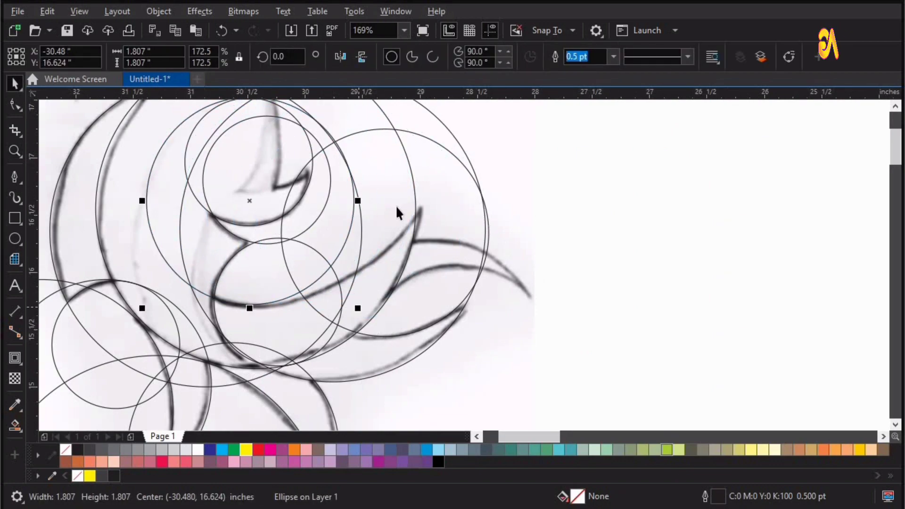
Step: Enlarge the copied circle to 2.701 inches and align its bottom arc with the long curved line across the body
{"action": "scroll", "coordinate": [397, 210], "scroll_direction": "down", "scroll_amount": 2}
{"action": "left_click_drag", "start_coordinate": [450, 116], "coordinate": [453, 112]}
{"action": "key", "text": "z"}
{"action": "left_click_drag", "start_coordinate": [533, 119], "coordinate": [207, 278]}
{"action": "key", "text": "space"}
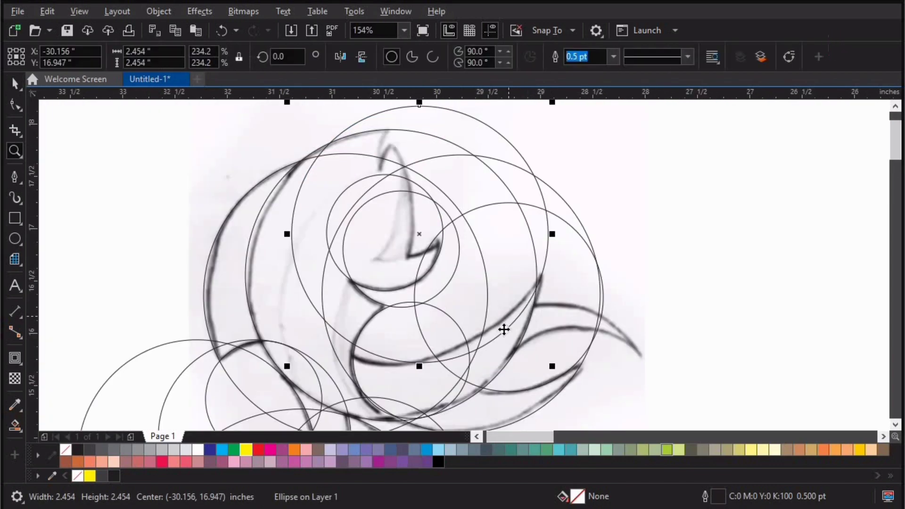
{"action": "left_click_drag", "start_coordinate": [503, 330], "coordinate": [499, 324]}
{"action": "scroll", "coordinate": [552, 161], "scroll_direction": "down", "scroll_amount": 2}
{"action": "left_click_drag", "start_coordinate": [551, 129], "coordinate": [566, 127]}
{"action": "scroll", "coordinate": [423, 346], "scroll_direction": "up", "scroll_amount": 2}
{"action": "left_click_drag", "start_coordinate": [326, 311], "coordinate": [482, 354]}
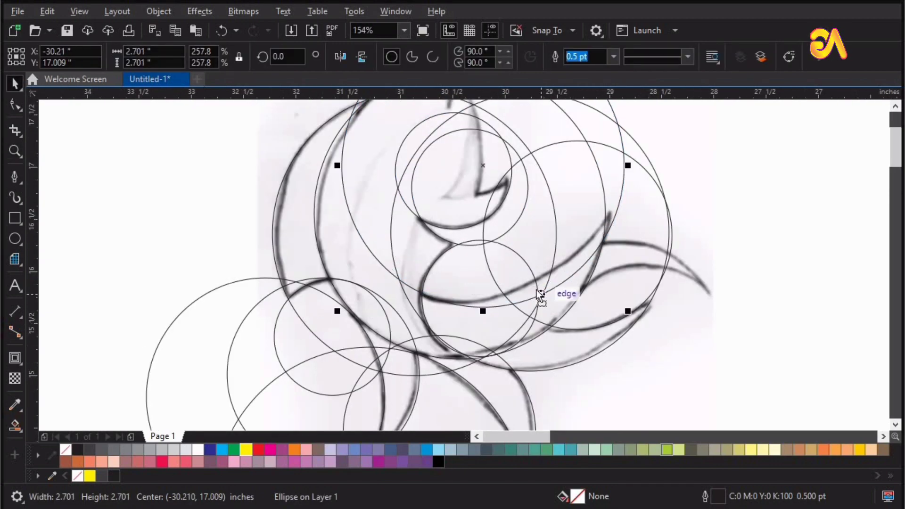
{"action": "mouse_move", "coordinate": [539, 292]}
{"action": "left_mouse_down"}
{"action": "mouse_move", "coordinate": [531, 289]}
{"action": "mouse_move", "coordinate": [538, 299]}
{"action": "left_mouse_up"}
{"action": "key", "text": "ctrl+z"}
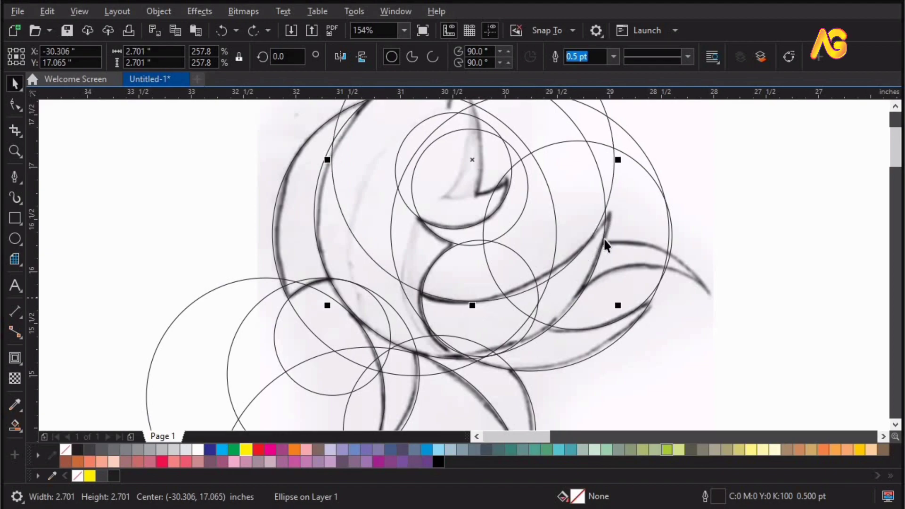
Step: Place two copies of the 1.807 inch circle to match the upper and lower edges of the upper tail lobe
{"action": "key", "text": "F4"}
{"action": "key", "text": "z"}
{"action": "left_click_drag", "start_coordinate": [411, 132], "coordinate": [673, 338]}
{"action": "key", "text": "space"}
{"action": "left_click_drag", "start_coordinate": [512, 199], "coordinate": [549, 276]}
{"action": "right_click", "coordinate": [549, 276]}
{"action": "key", "text": "z"}
{"action": "left_click_drag", "start_coordinate": [285, 380], "coordinate": [277, 383]}
{"action": "key", "text": "space"}
{"action": "left_click_drag", "start_coordinate": [671, 327], "coordinate": [701, 357]}
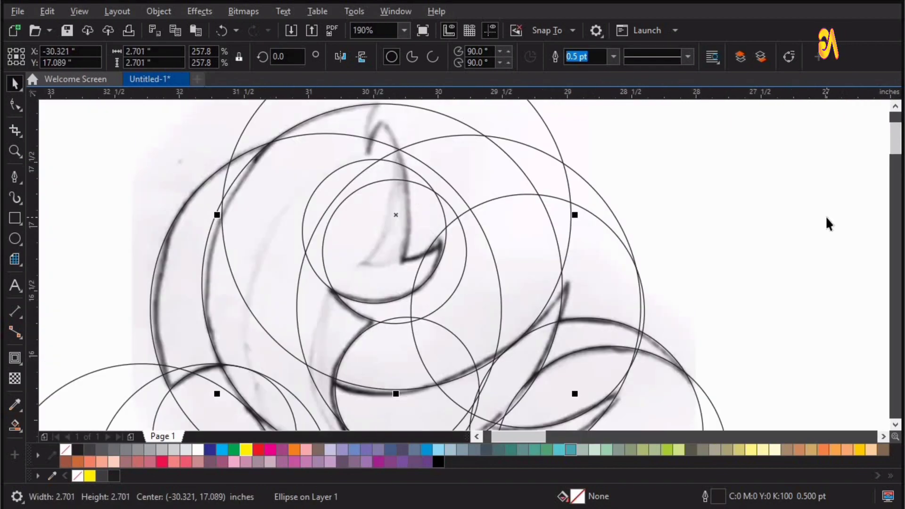
Step: Copy the 1.807 inch circle to the top fin, enlarge it to 2.124 inches and move it towards the fin's long edge
{"action": "scroll", "coordinate": [828, 218], "scroll_direction": "down", "scroll_amount": 2}
{"action": "key", "text": "z"}
{"action": "left_click_drag", "start_coordinate": [416, 117], "coordinate": [825, 379]}
{"action": "key", "text": "space"}
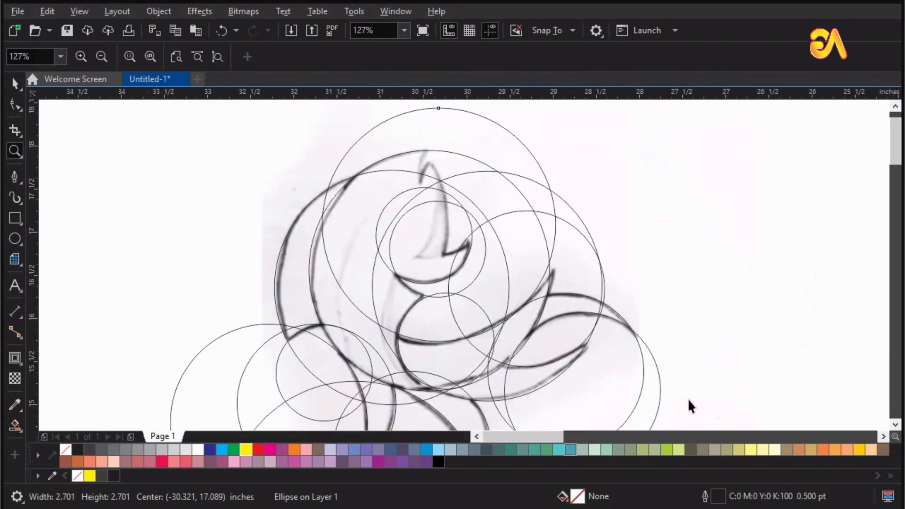
{"action": "left_click_drag", "start_coordinate": [661, 390], "coordinate": [443, 231]}
{"action": "key", "text": "z"}
{"action": "key", "text": "space"}
{"action": "left_click_drag", "start_coordinate": [289, 141], "coordinate": [265, 115]}
{"action": "key", "text": "z"}
{"action": "left_click_drag", "start_coordinate": [199, 290], "coordinate": [550, 81]}
{"action": "key", "text": "space"}
{"action": "left_click_drag", "start_coordinate": [570, 429], "coordinate": [576, 409]}
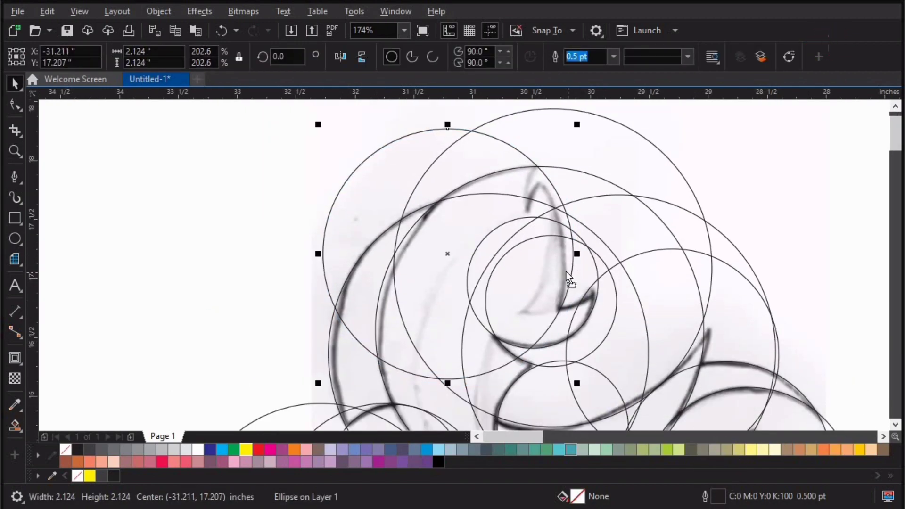
Step: Fit the 2.124 inch circle to the top fin's long edge and add a 1.481 inch circle beside the fin's tip
{"action": "left_click_drag", "start_coordinate": [566, 271], "coordinate": [626, 252]}
{"action": "left_click_drag", "start_coordinate": [442, 258], "coordinate": [650, 189]}
{"action": "left_click_drag", "start_coordinate": [733, 70], "coordinate": [733, 70]}
{"action": "left_click_drag", "start_coordinate": [487, 267], "coordinate": [489, 312]}
{"action": "key", "text": "F2"}
{"action": "left_click_drag", "start_coordinate": [301, 187], "coordinate": [754, 467]}
{"action": "left_click_drag", "start_coordinate": [547, 371], "coordinate": [532, 357]}
{"action": "key", "text": "F2"}
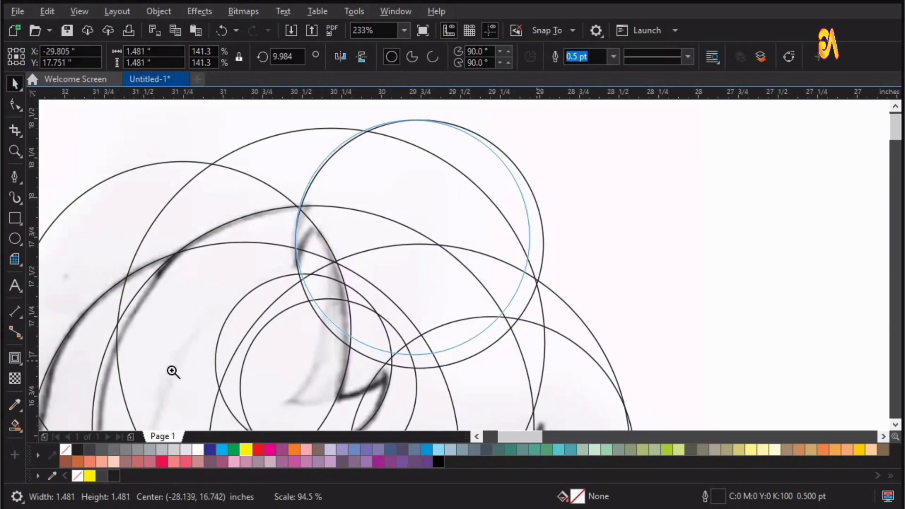
Step: Copy the 1.481 inch circle slightly lower so that it follows the short inner stroke at the top fin's tip
{"action": "left_click_drag", "start_coordinate": [173, 370], "coordinate": [606, 131]}
{"action": "left_click_drag", "start_coordinate": [503, 248], "coordinate": [501, 322]}
{"action": "key", "text": "F4"}
{"action": "key", "text": "z"}
{"action": "left_click_drag", "start_coordinate": [328, 307], "coordinate": [759, 30]}
{"action": "left_click_drag", "start_coordinate": [167, 172], "coordinate": [676, 472]}
{"action": "left_click_drag", "start_coordinate": [253, 144], "coordinate": [670, 384]}
{"action": "key", "text": "space"}
{"action": "left_click", "coordinate": [720, 305]}
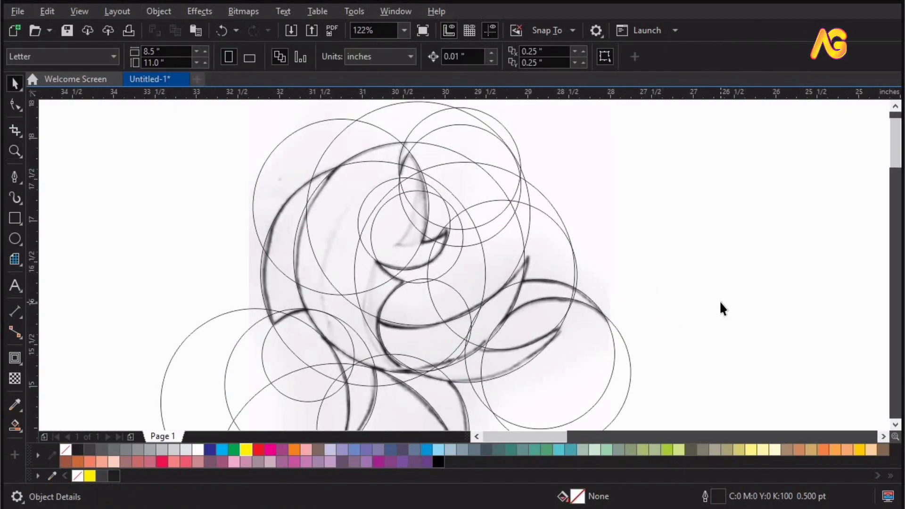
Step: Enlarge a copied circle to 3.152 inches and align it with the faint inner curve of the body
{"action": "key", "text": "F4"}
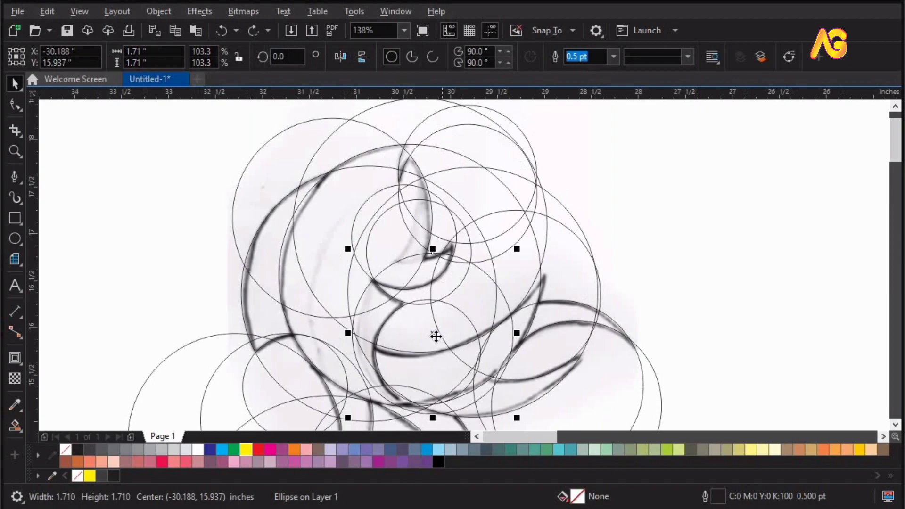
{"action": "left_click_drag", "start_coordinate": [432, 334], "coordinate": [426, 247]}
{"action": "left_click_drag", "start_coordinate": [511, 334], "coordinate": [649, 413]}
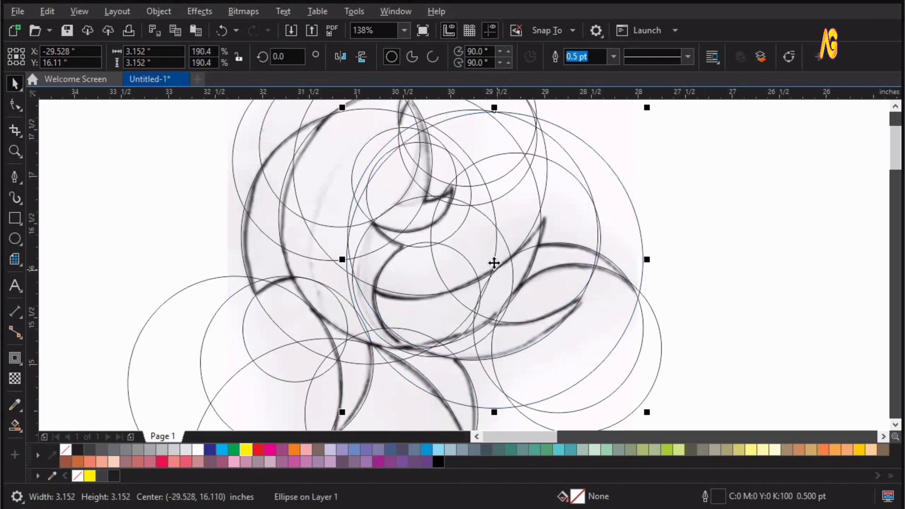
{"action": "left_click_drag", "start_coordinate": [493, 263], "coordinate": [461, 248]}
{"action": "scroll", "coordinate": [545, 201], "scroll_direction": "down", "scroll_amount": 2}
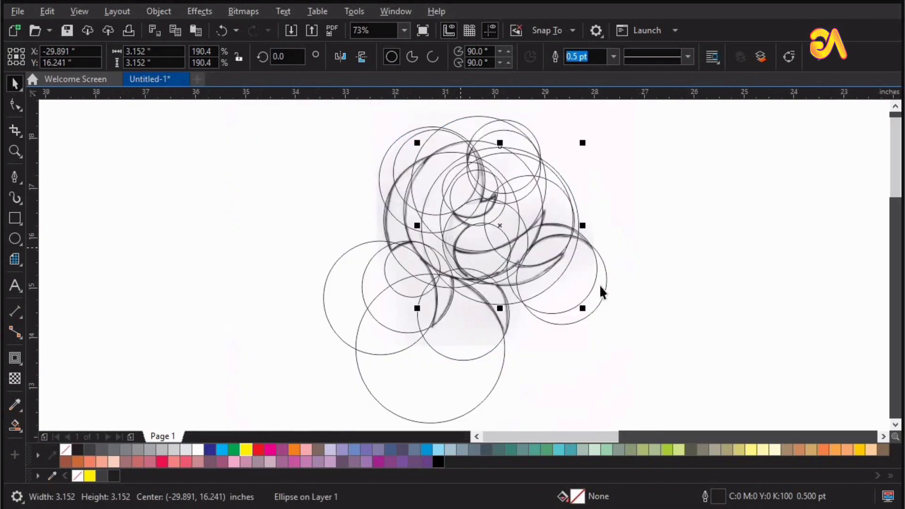
Step: Unlock the Fish.jpg sketch bitmap beneath the circles
{"action": "left_click", "coordinate": [361, 238]}
{"action": "left_click", "coordinate": [375, 228]}
{"action": "right_click", "coordinate": [375, 227]}
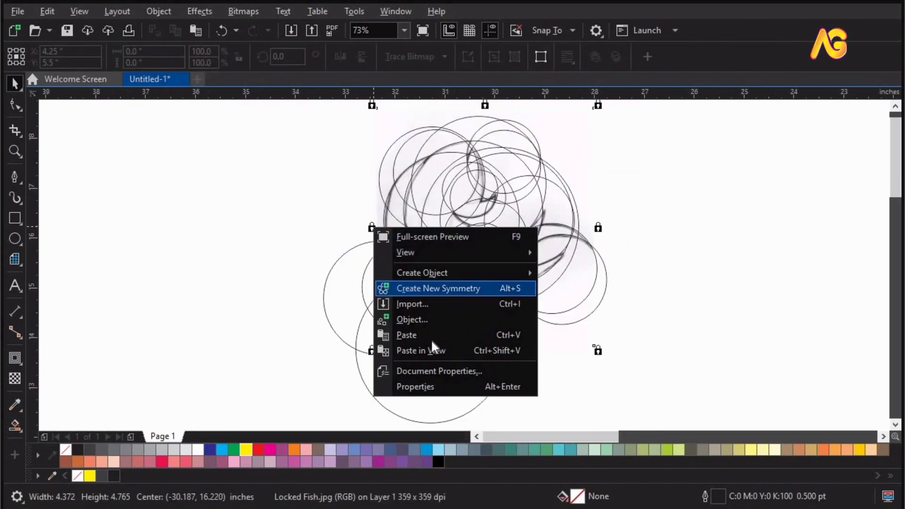
{"action": "left_click", "coordinate": [556, 345]}
{"action": "right_click", "coordinate": [559, 347]}
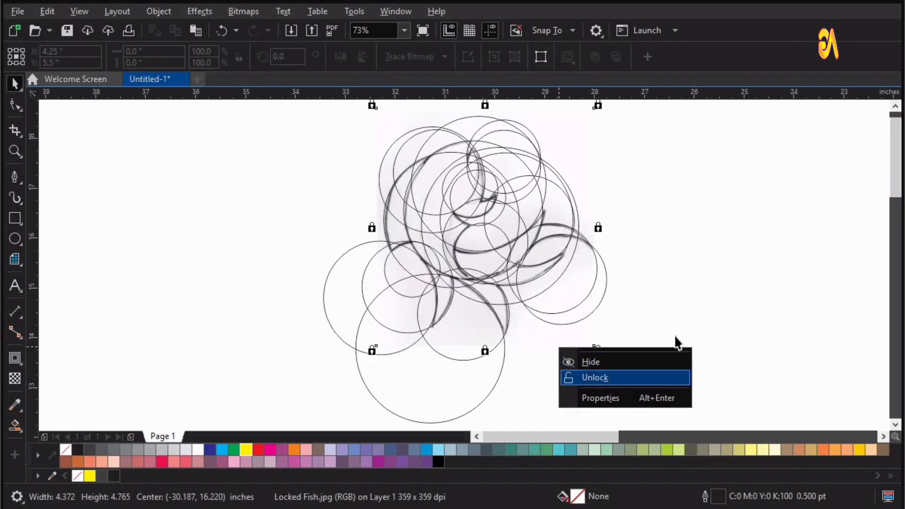
{"action": "left_click", "coordinate": [595, 377]}
Step: Try moving the sketch bitmap and the grouped drawing aside, undoing each move
{"action": "left_click_drag", "start_coordinate": [549, 342], "coordinate": [213, 319]}
{"action": "key", "text": "ctrl+z"}
{"action": "left_click", "coordinate": [701, 244]}
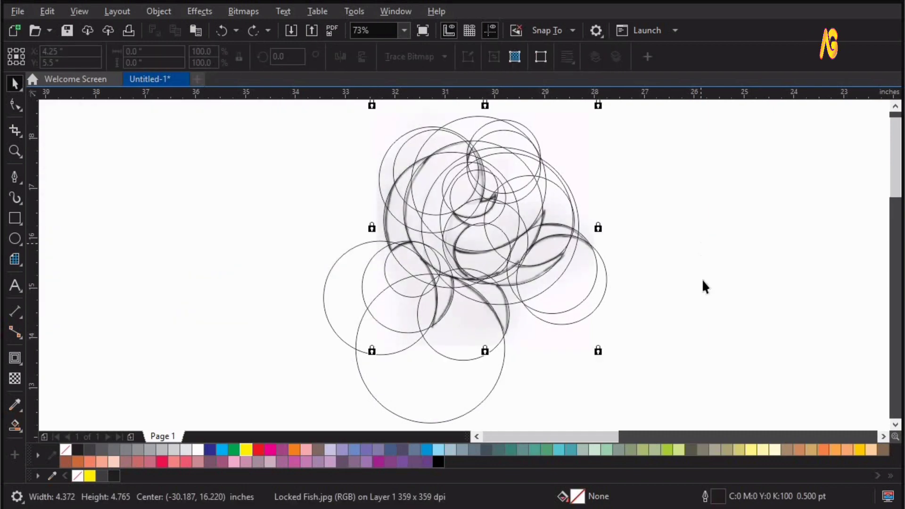
{"action": "key", "text": "Escape"}
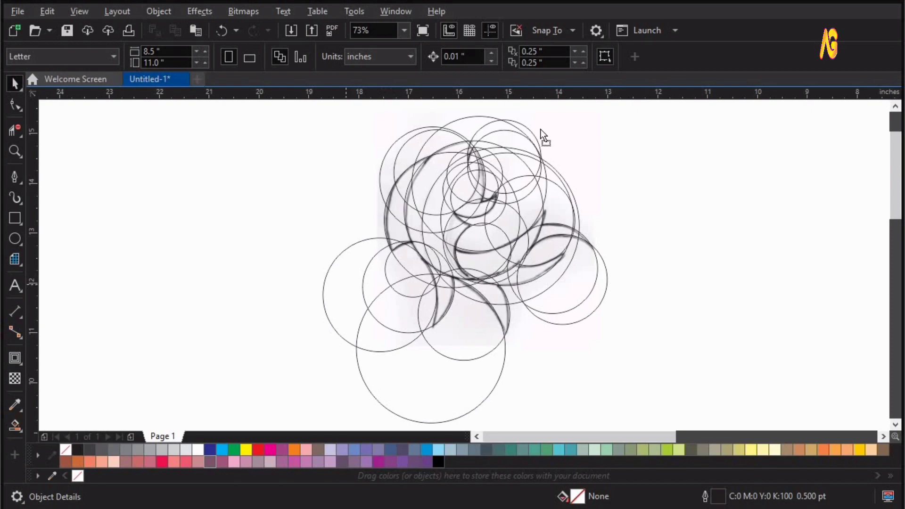
{"action": "left_click_drag", "start_coordinate": [338, 284], "coordinate": [541, 127]}
{"action": "key", "text": "ctrl+z"}
Step: Use Virtual Segment Delete to remove the circle segments crossing the crescent on the outer left side of the body
{"action": "key", "text": "z"}
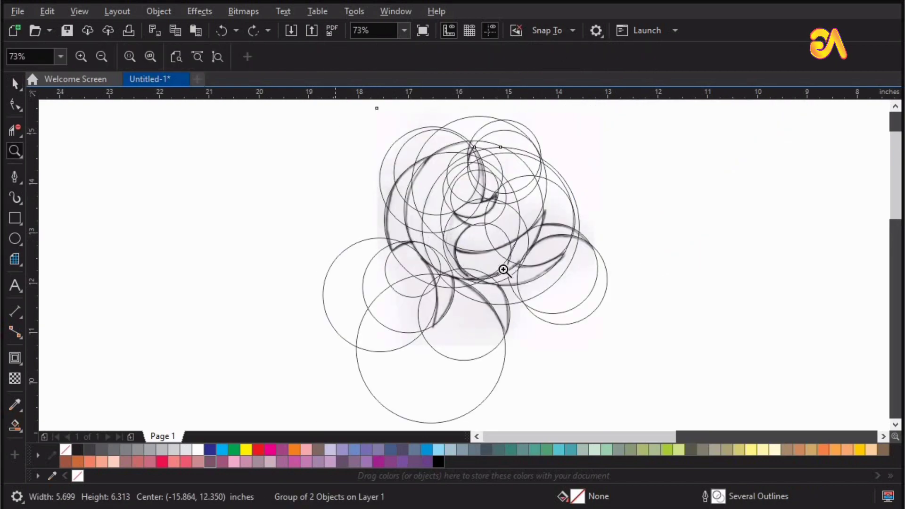
{"action": "left_click_drag", "start_coordinate": [527, 300], "coordinate": [310, 137]}
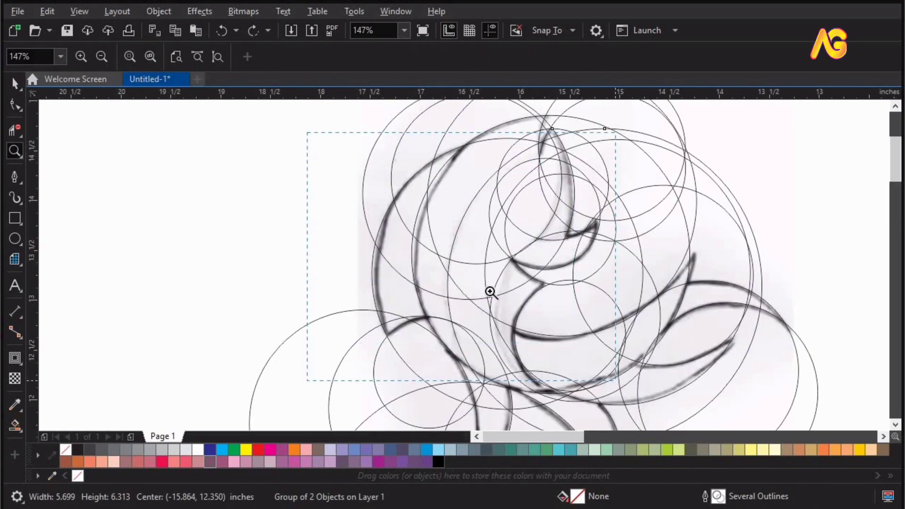
{"action": "left_click_drag", "start_coordinate": [490, 292], "coordinate": [616, 381]}
{"action": "key", "text": "space"}
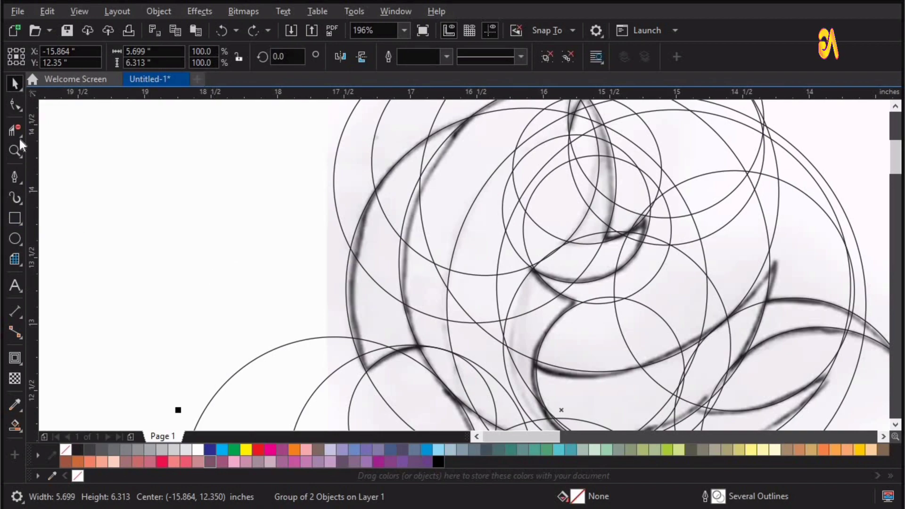
{"action": "left_click", "coordinate": [22, 134]}
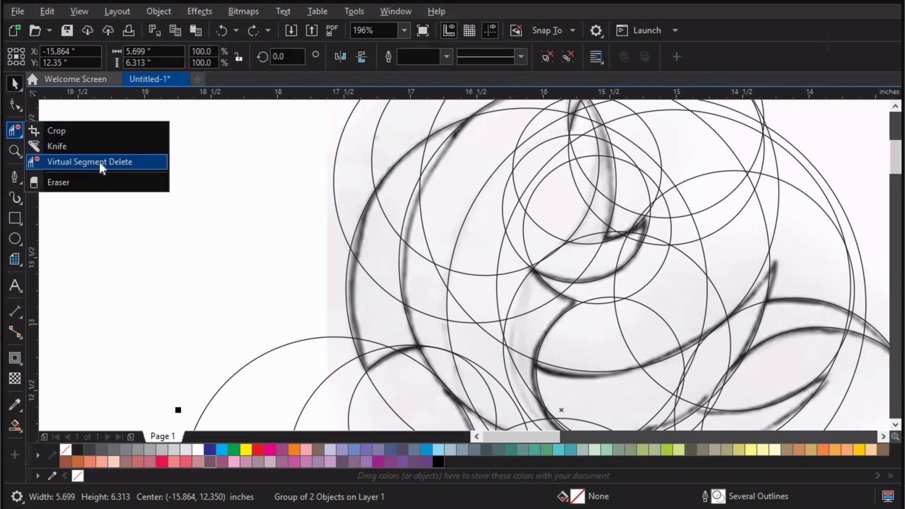
{"action": "left_click", "coordinate": [81, 162]}
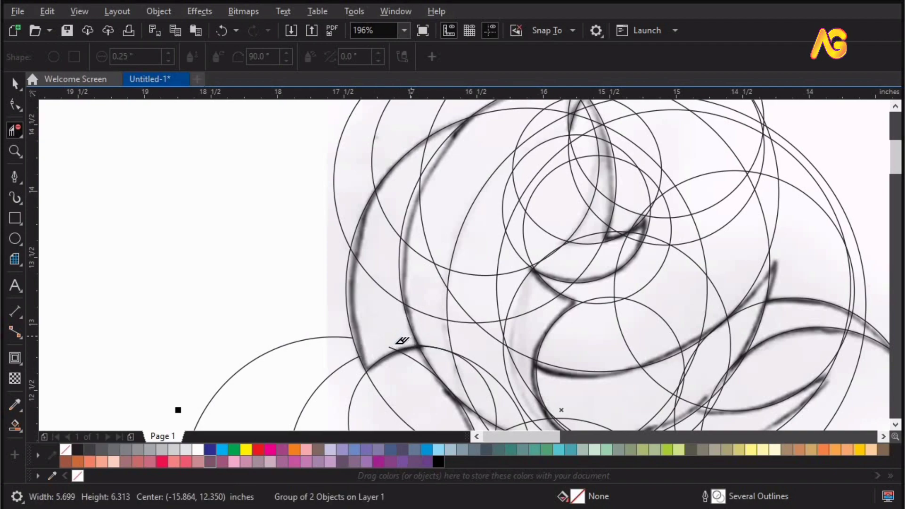
{"action": "left_click", "coordinate": [398, 343]}
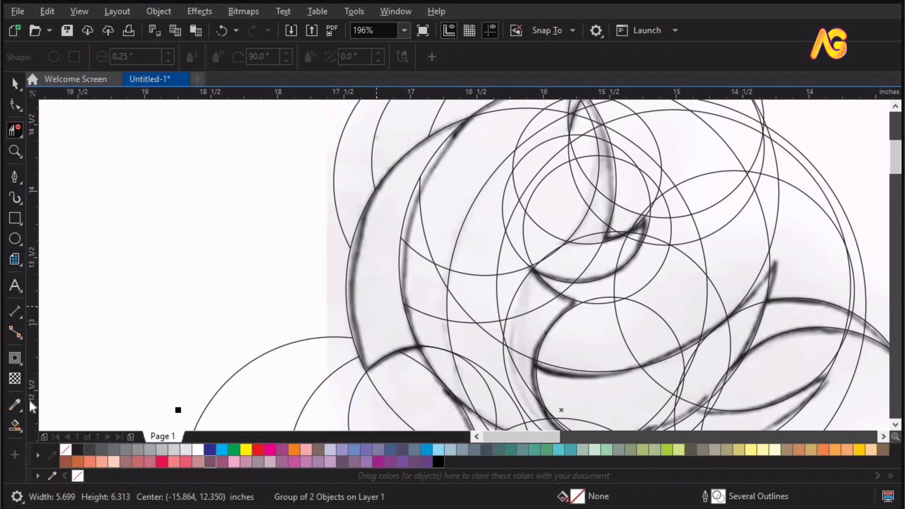
Step: Try filling the cleared crescent with Smart Fill using a dark grey K:90 fill and 0.5 pt outline, and undo it
{"action": "key", "text": "space"}
{"action": "left_click", "coordinate": [401, 354]}
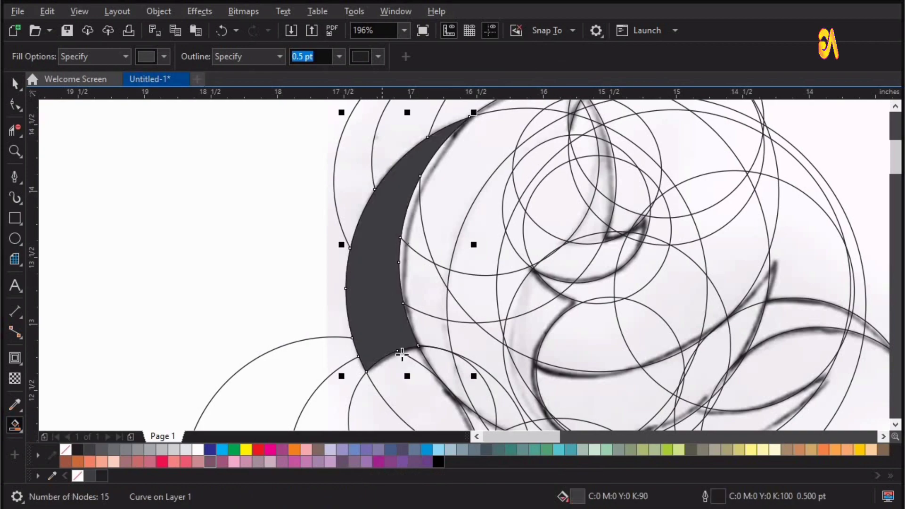
{"action": "key", "text": "ctrl+z"}
Step: Remove the circle segments crossing the narrow left fin below the body with Virtual Segment Delete
{"action": "scroll", "coordinate": [417, 374], "scroll_direction": "down", "scroll_amount": 2}
{"action": "key", "text": "z"}
{"action": "left_click_drag", "start_coordinate": [390, 372], "coordinate": [533, 459]}
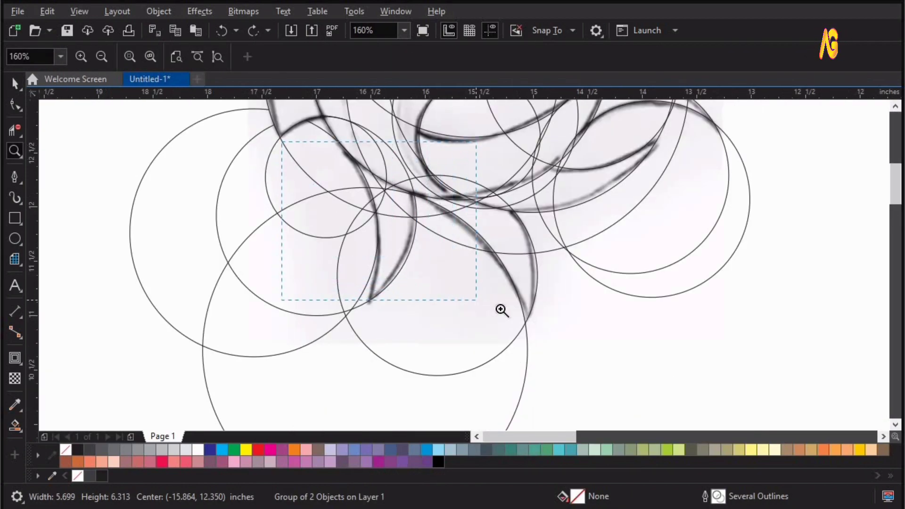
{"action": "left_click_drag", "start_coordinate": [282, 141], "coordinate": [504, 310]}
{"action": "key", "text": "space"}
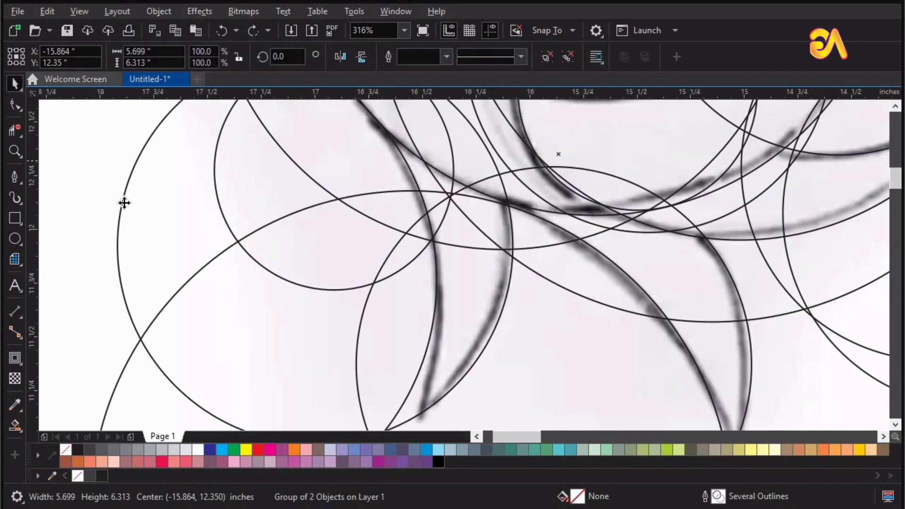
{"action": "key", "text": "x"}
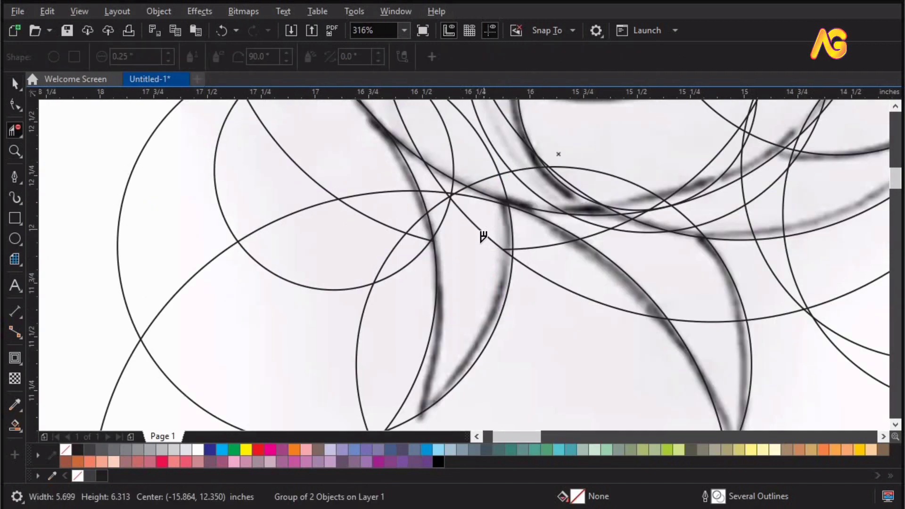
{"action": "left_click_drag", "start_coordinate": [484, 240], "coordinate": [508, 263]}
{"action": "left_click_drag", "start_coordinate": [451, 215], "coordinate": [438, 201]}
{"action": "left_click", "coordinate": [461, 191]}
{"action": "left_click", "coordinate": [466, 195]}
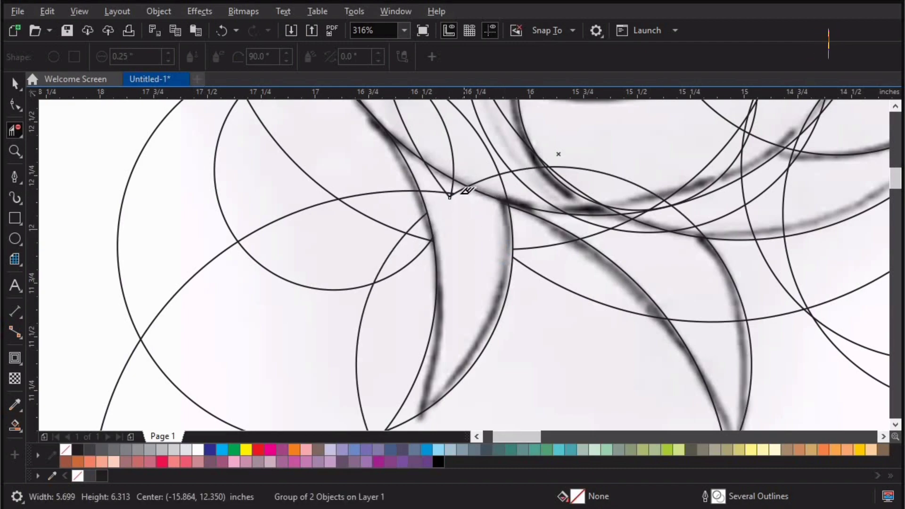
Step: Clear the leftover arc pieces at the base of the narrow left fin, undoing any wrong deletion
{"action": "left_click", "coordinate": [452, 193]}
{"action": "key", "text": "ctrl+z"}
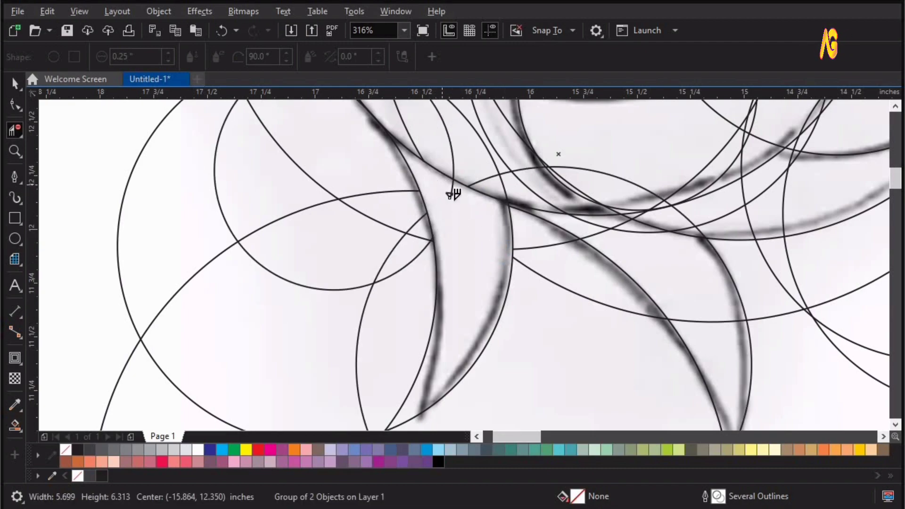
{"action": "left_click", "coordinate": [453, 193]}
{"action": "key", "text": "ctrl+z"}
{"action": "key", "text": "space"}
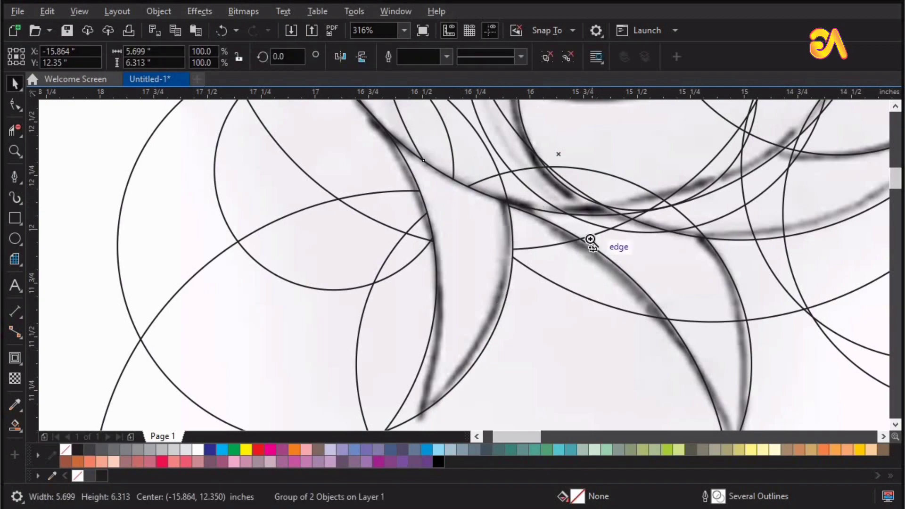
Step: Delete the circle segments crossing the right fin below the body, including the overlapping arcs at its base
{"action": "key", "text": "z"}
{"action": "left_click_drag", "start_coordinate": [477, 159], "coordinate": [870, 409]}
{"action": "key", "text": "F4"}
{"action": "left_click_drag", "start_coordinate": [414, 311], "coordinate": [614, 203]}
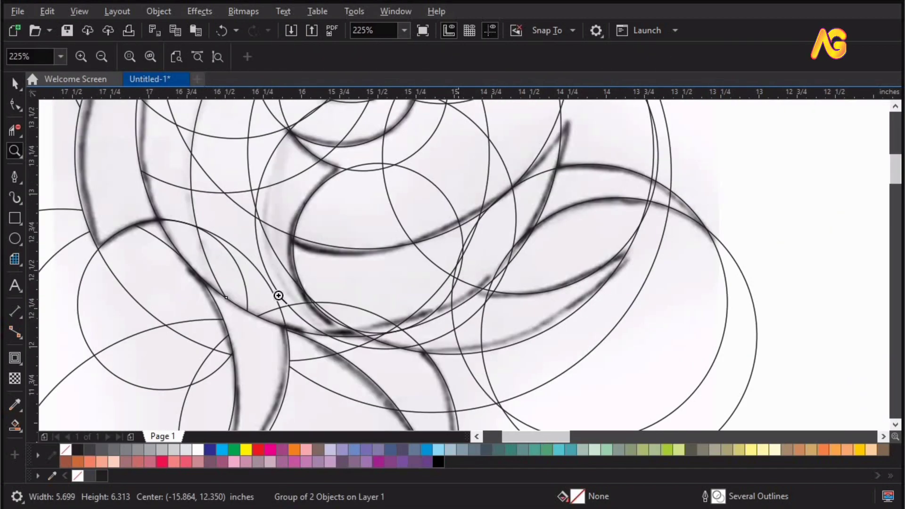
{"action": "left_click_drag", "start_coordinate": [279, 296], "coordinate": [549, 441]}
{"action": "key", "text": "space"}
{"action": "key", "text": "space"}
{"action": "left_click", "coordinate": [490, 327]}
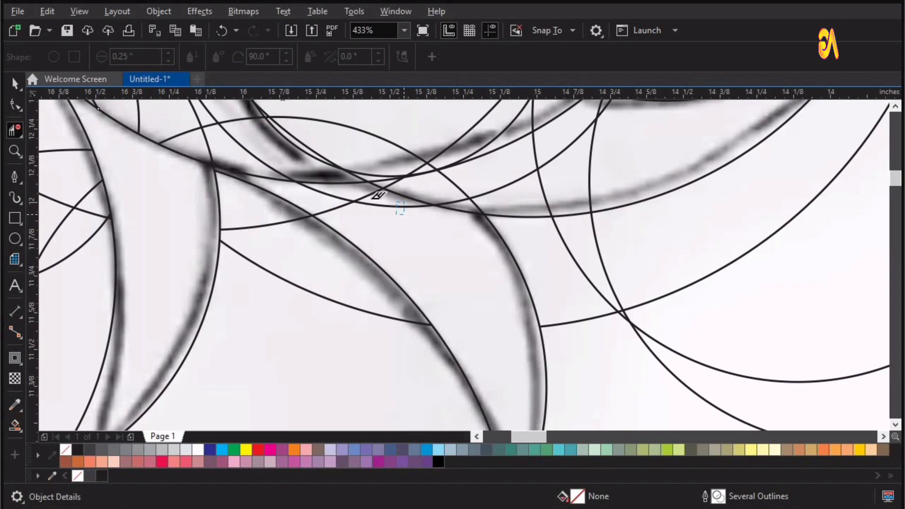
{"action": "left_click", "coordinate": [349, 202]}
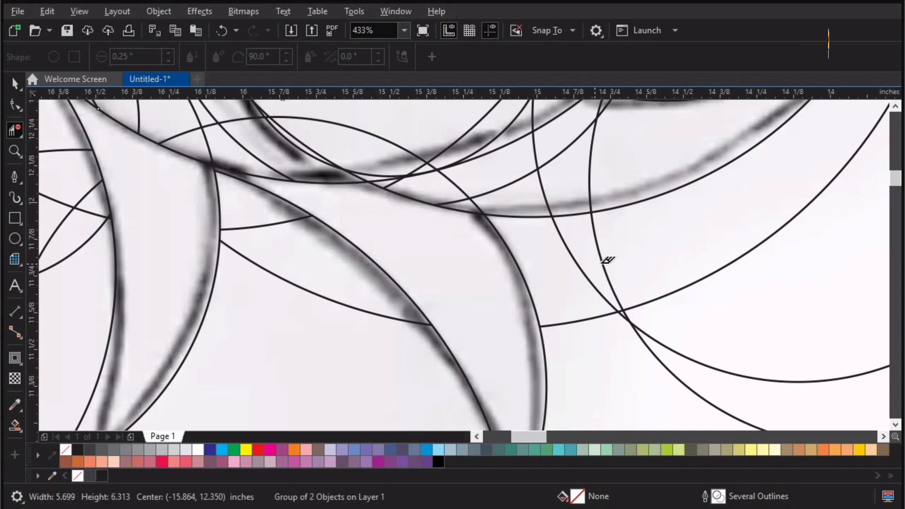
Step: Delete the circle segments crossing the long lower tail lobe beneath the large crescent, including the short arcs at its narrow left end
{"action": "scroll", "coordinate": [603, 263], "scroll_direction": "down", "scroll_amount": 3}
{"action": "key", "text": "z"}
{"action": "left_click_drag", "start_coordinate": [390, 276], "coordinate": [792, 101]}
{"action": "key", "text": "space"}
{"action": "key", "text": "space"}
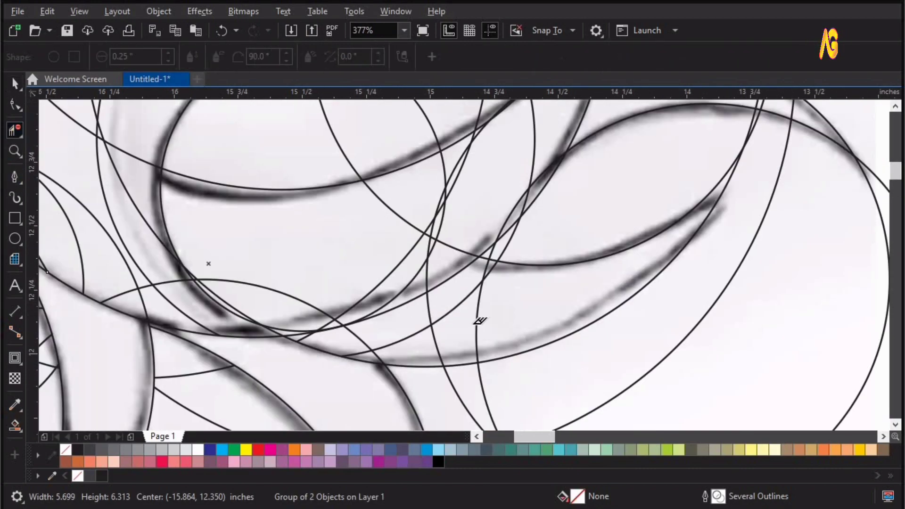
{"action": "left_click", "coordinate": [470, 295]}
{"action": "left_click", "coordinate": [490, 271]}
{"action": "left_click", "coordinate": [486, 271]}
{"action": "left_click", "coordinate": [433, 332]}
{"action": "left_click", "coordinate": [407, 338]}
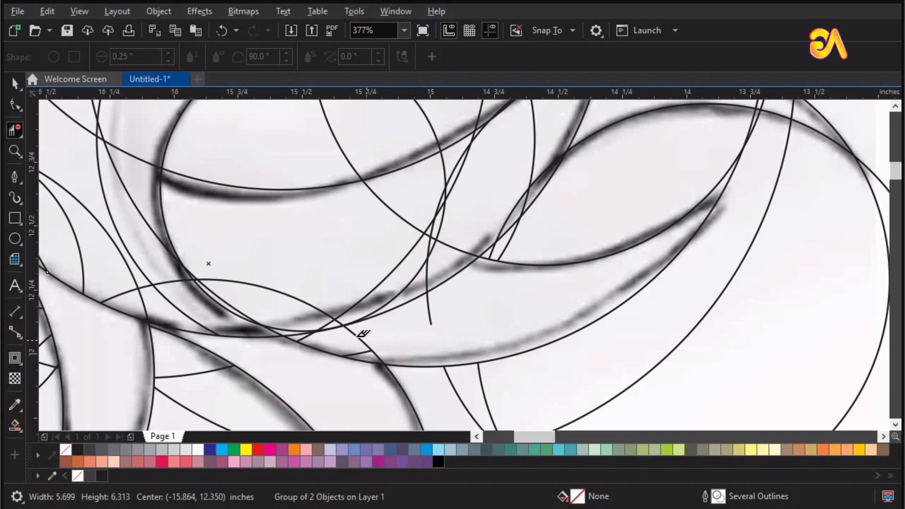
{"action": "left_click", "coordinate": [361, 339]}
{"action": "left_click", "coordinate": [376, 352]}
{"action": "left_click", "coordinate": [303, 337]}
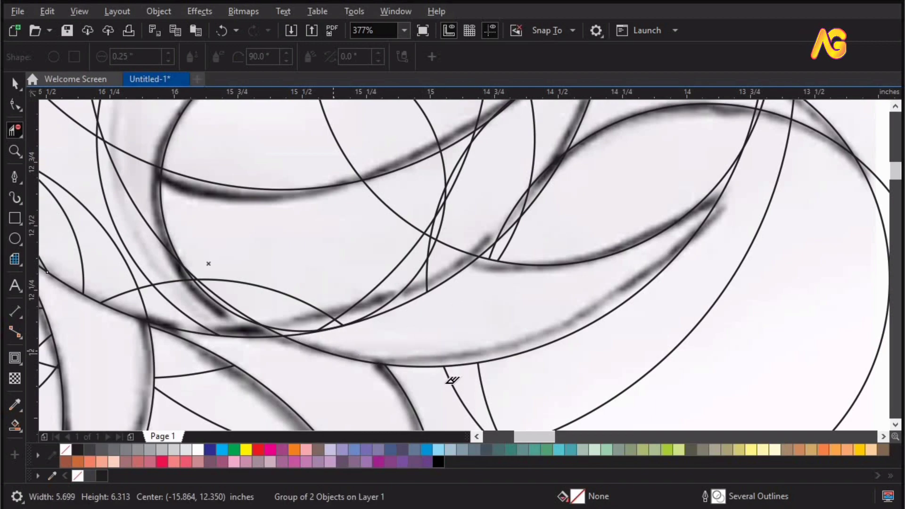
Step: Delete the circle segments crossing the curved upper tail fin at the right of the fish
{"action": "left_click_drag", "start_coordinate": [430, 161], "coordinate": [238, 285]}
{"action": "key", "text": "z"}
{"action": "left_click_drag", "start_coordinate": [274, 126], "coordinate": [778, 368]}
{"action": "key", "text": "space"}
{"action": "key", "text": "space"}
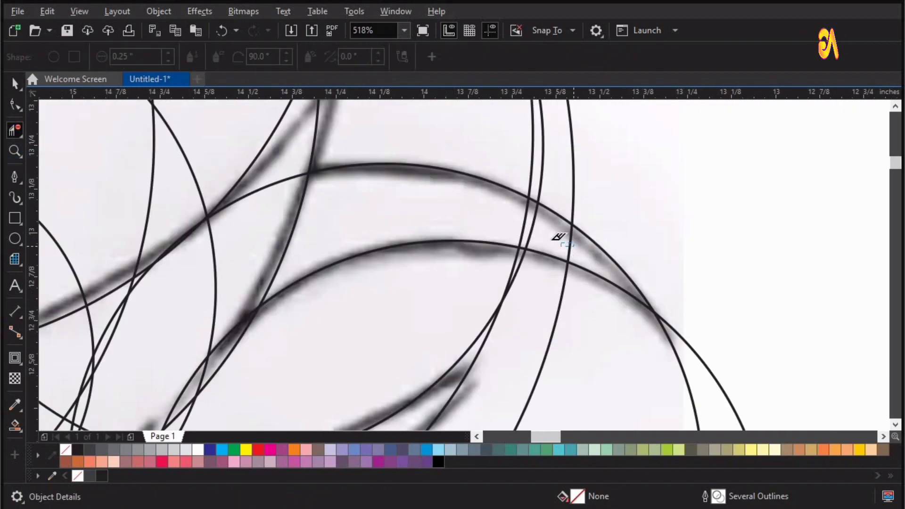
{"action": "left_click", "coordinate": [569, 241]}
{"action": "left_click", "coordinate": [538, 225]}
{"action": "left_click", "coordinate": [525, 223]}
Step: Delete the circle segments crossing the right part of the large lower crescent, undoing any wrong deletion along the tail edge
{"action": "scroll", "coordinate": [314, 274], "scroll_direction": "down", "scroll_amount": 2}
{"action": "key", "text": "z"}
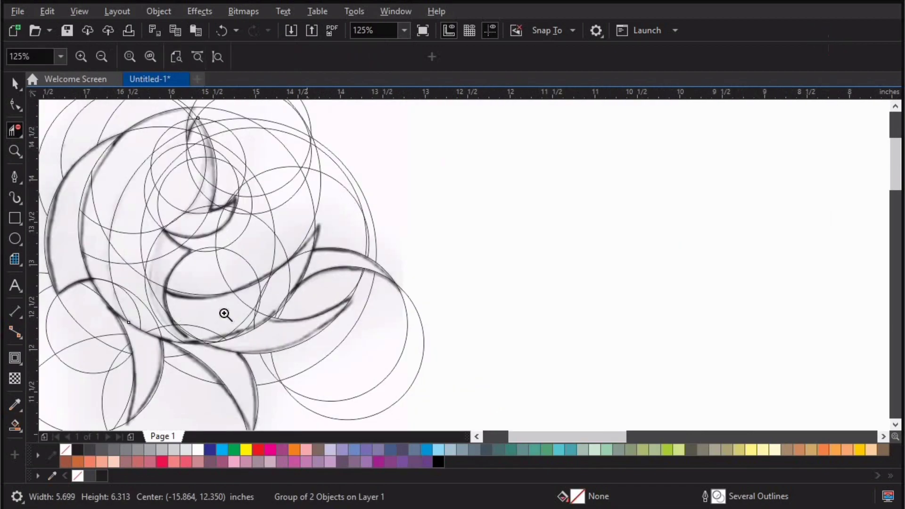
{"action": "left_click_drag", "start_coordinate": [66, 188], "coordinate": [394, 372]}
{"action": "left_click_drag", "start_coordinate": [193, 171], "coordinate": [700, 426]}
{"action": "left_click", "coordinate": [15, 129]}
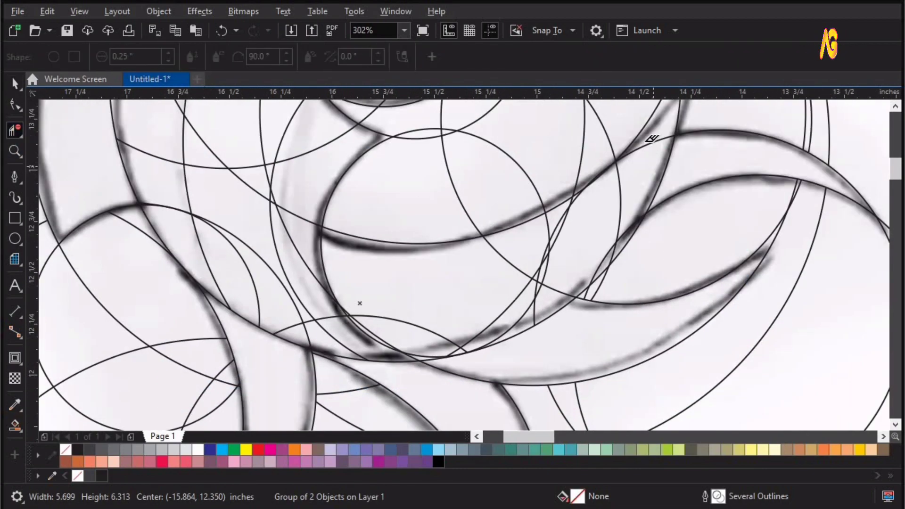
{"action": "left_click", "coordinate": [622, 237]}
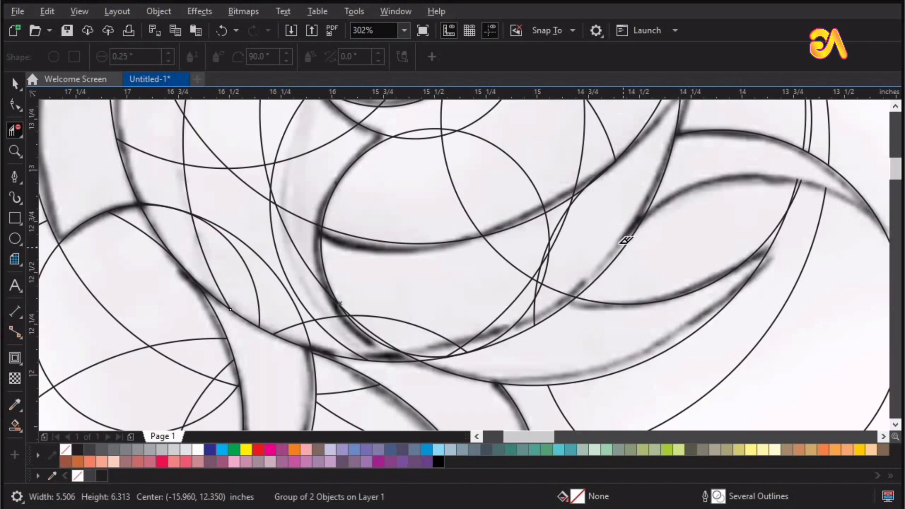
{"action": "key", "text": "ctrl+z"}
{"action": "left_click", "coordinate": [616, 244]}
{"action": "left_click", "coordinate": [569, 219]}
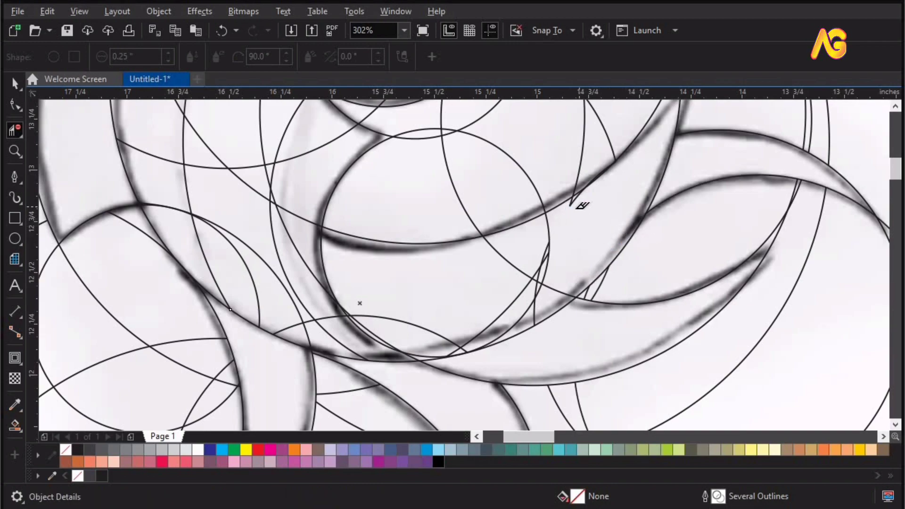
Step: Clear the remaining circle arcs inside the large lower crescent, restoring any outline piece deleted by mistake
{"action": "left_click", "coordinate": [572, 206]}
{"action": "key", "text": "ctrl+z"}
{"action": "left_click_drag", "start_coordinate": [578, 227], "coordinate": [567, 202]}
{"action": "key", "text": "ctrl+z"}
{"action": "mouse_move", "coordinate": [536, 236]}
{"action": "left_mouse_down"}
{"action": "mouse_move", "coordinate": [561, 253]}
{"action": "mouse_move", "coordinate": [523, 285]}
{"action": "mouse_move", "coordinate": [546, 300]}
{"action": "mouse_move", "coordinate": [560, 296]}
{"action": "left_mouse_up"}
{"action": "left_click", "coordinate": [549, 288]}
{"action": "left_click", "coordinate": [428, 325]}
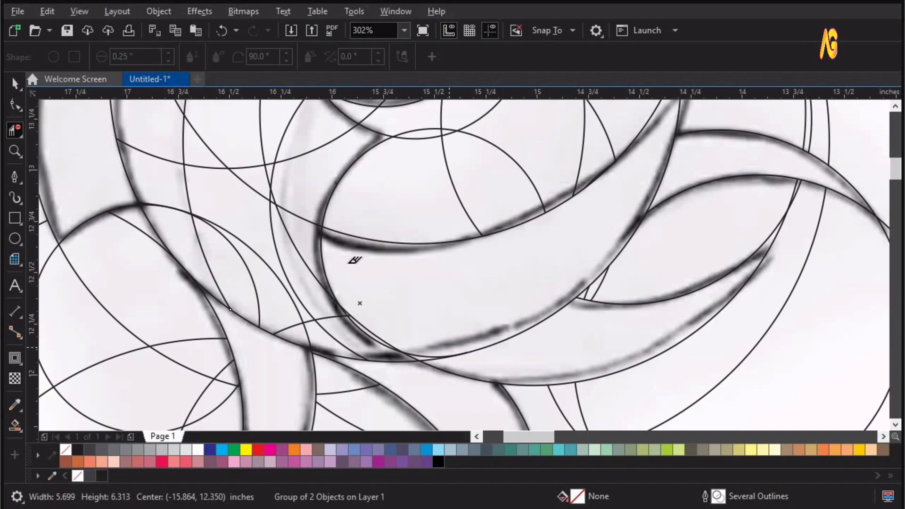
Step: Delete the circle segments crossing the long left body crescent, including the short arc near its lower end
{"action": "key", "text": "F4"}
{"action": "scroll", "coordinate": [456, 150], "scroll_direction": "up", "scroll_amount": 2}
{"action": "left_click", "coordinate": [428, 158]}
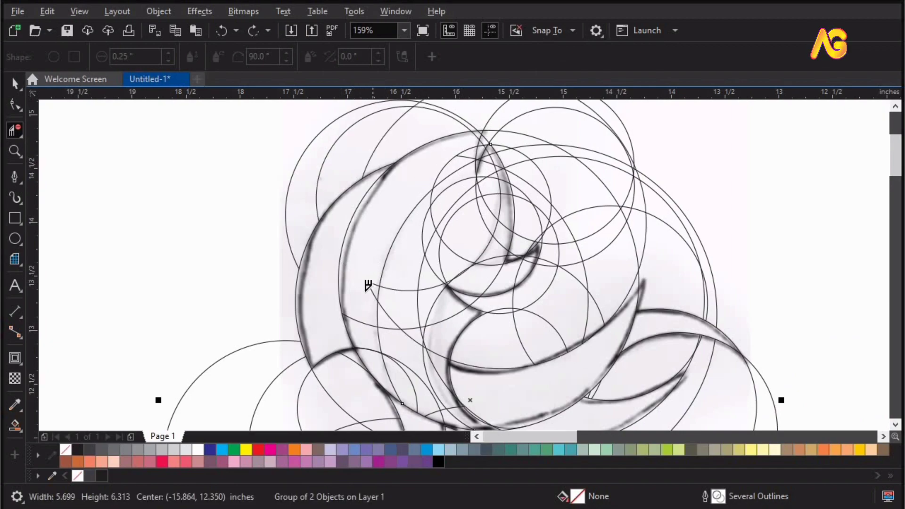
{"action": "scroll", "coordinate": [436, 404], "scroll_direction": "up", "scroll_amount": 4}
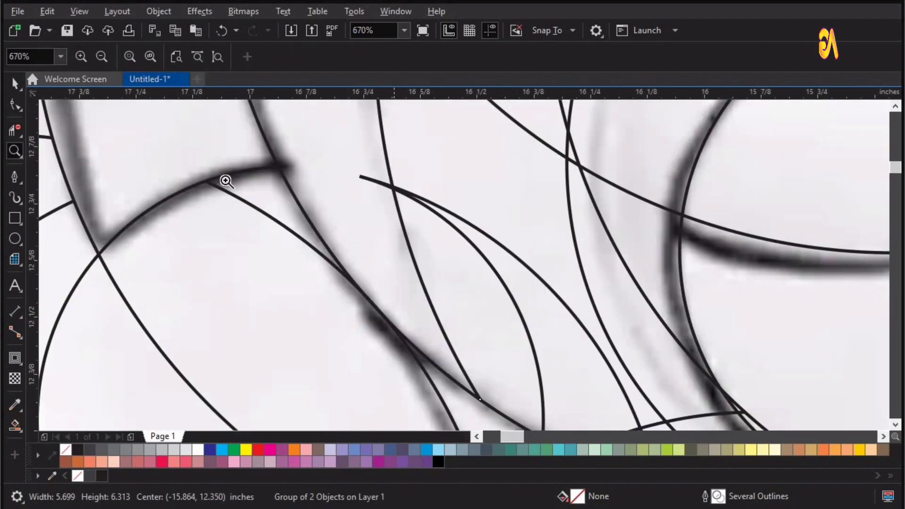
{"action": "left_click", "coordinate": [377, 182]}
{"action": "key", "text": "F4"}
Step: Delete the circle segments crossing the top tip of the body between the outer arc and the small pointed notch
{"action": "key", "text": "z"}
{"action": "left_click_drag", "start_coordinate": [505, 130], "coordinate": [442, 187]}
{"action": "left_click_drag", "start_coordinate": [399, 163], "coordinate": [613, 263]}
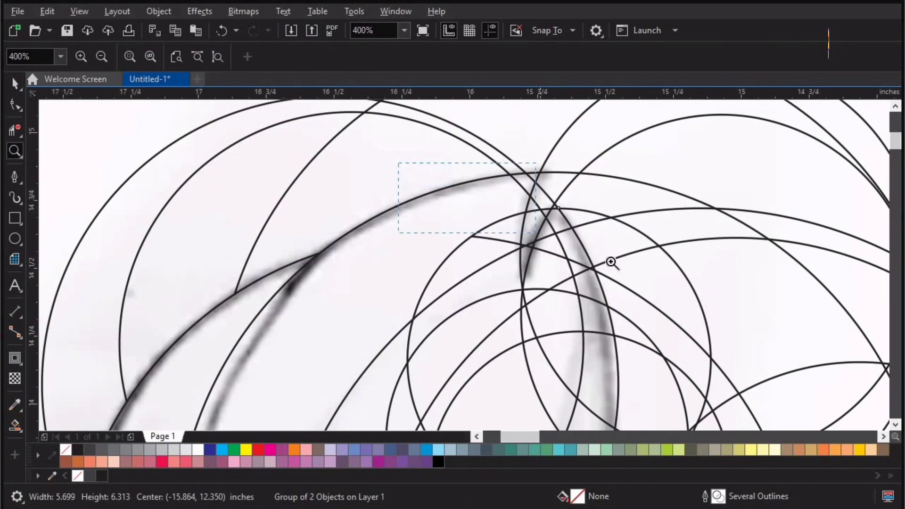
{"action": "key", "text": "space"}
{"action": "key", "text": "space"}
{"action": "left_click", "coordinate": [520, 172]}
{"action": "left_click", "coordinate": [557, 153]}
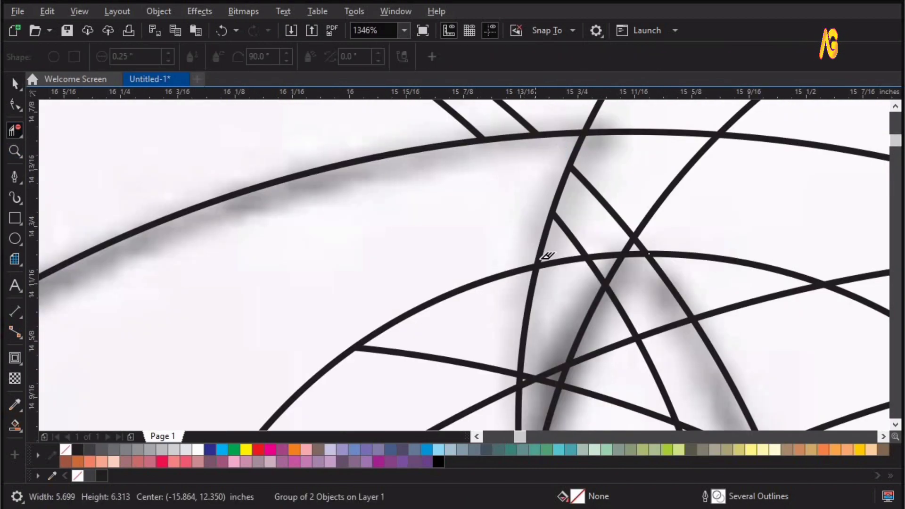
{"action": "scroll", "coordinate": [547, 258], "scroll_direction": "down", "scroll_amount": 4}
Step: Delete the circle segments crossing the narrow vertical crescent below the top tip, undoing any wrong deletion
{"action": "key", "text": "F4"}
{"action": "key", "text": "z"}
{"action": "left_click_drag", "start_coordinate": [410, 125], "coordinate": [565, 297]}
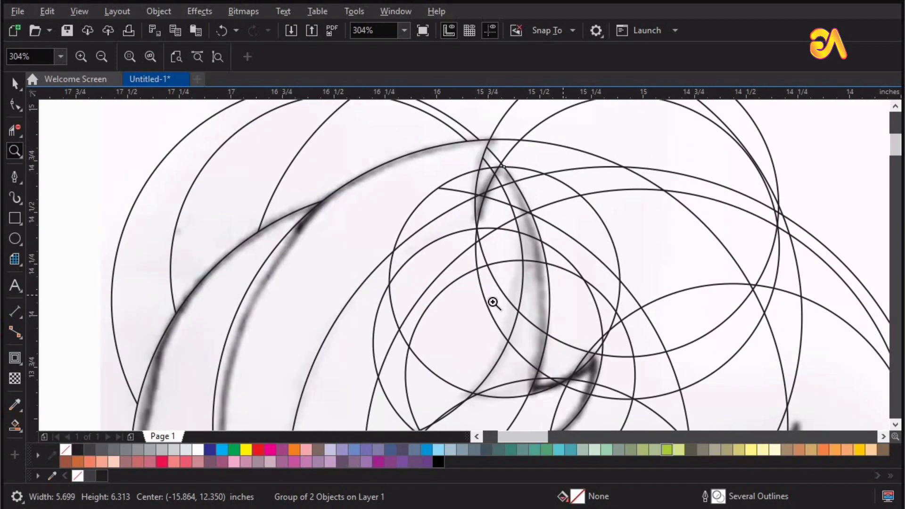
{"action": "key", "text": "space"}
{"action": "left_click", "coordinate": [512, 182]}
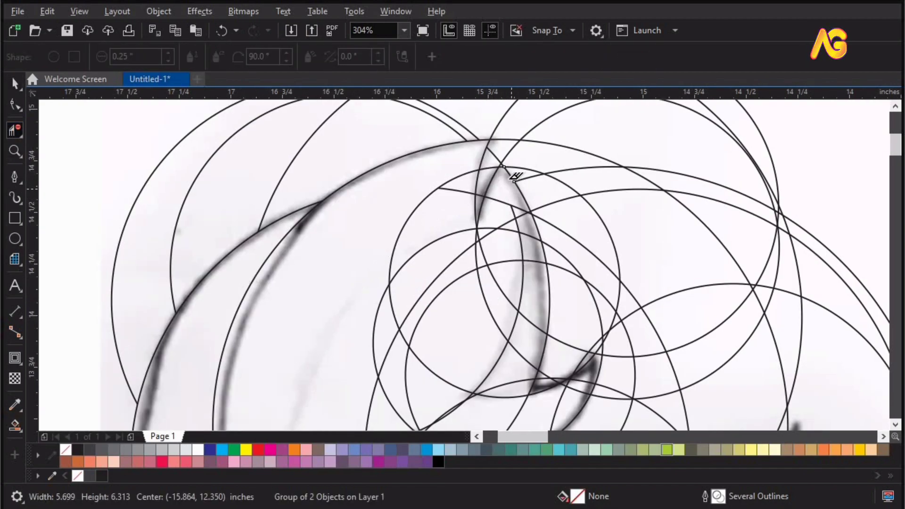
{"action": "key", "text": "ctrl+z"}
{"action": "left_click", "coordinate": [521, 206]}
{"action": "key", "text": "ctrl+z"}
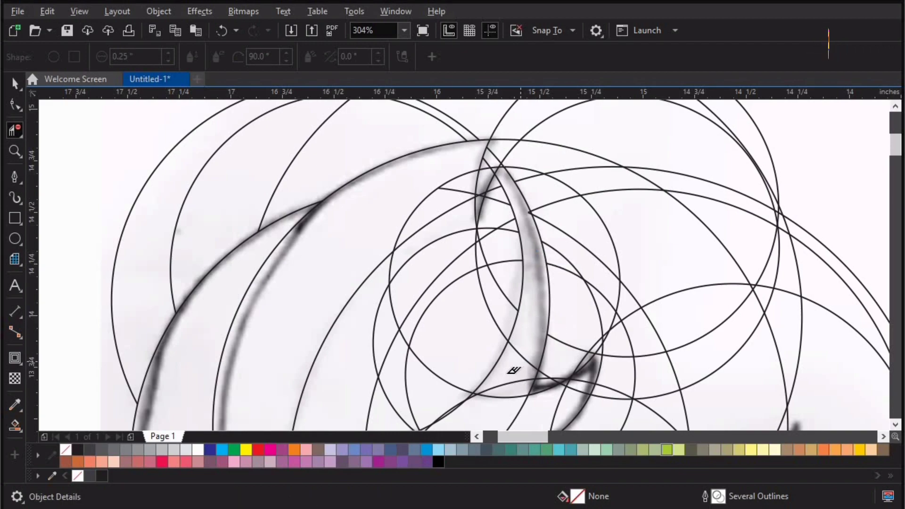
Step: Clear the circle segments crossing the small hook-shaped crescent and its pointed right end, undoing any wrong deletion
{"action": "key", "text": "z"}
{"action": "left_click_drag", "start_coordinate": [366, 311], "coordinate": [722, 508]}
{"action": "key", "text": "space"}
{"action": "key", "text": "space"}
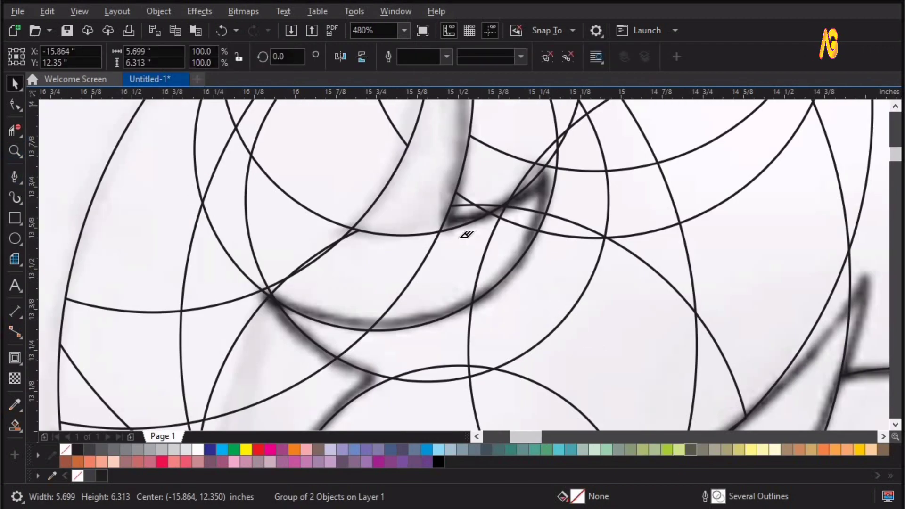
{"action": "left_click", "coordinate": [483, 244]}
{"action": "left_click", "coordinate": [398, 277]}
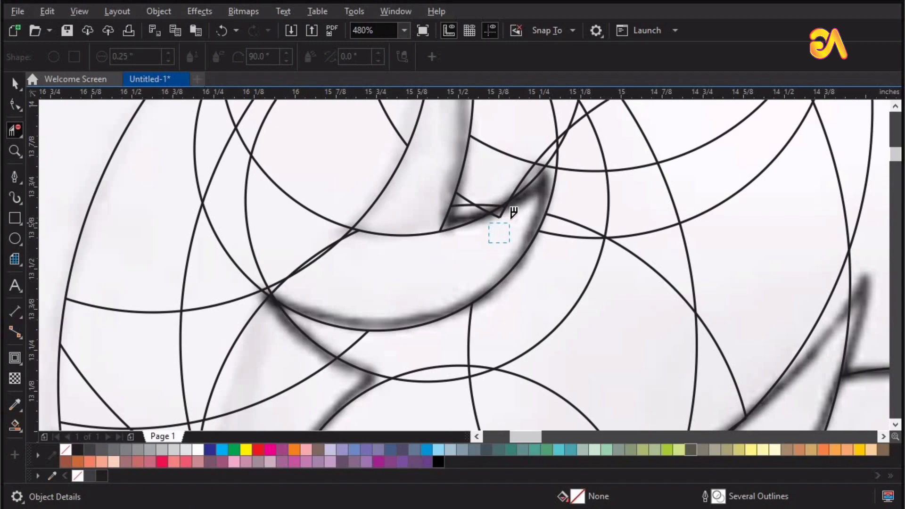
{"action": "left_click", "coordinate": [506, 217]}
{"action": "key", "text": "ctrl+z"}
{"action": "left_click_drag", "start_coordinate": [492, 245], "coordinate": [521, 213]}
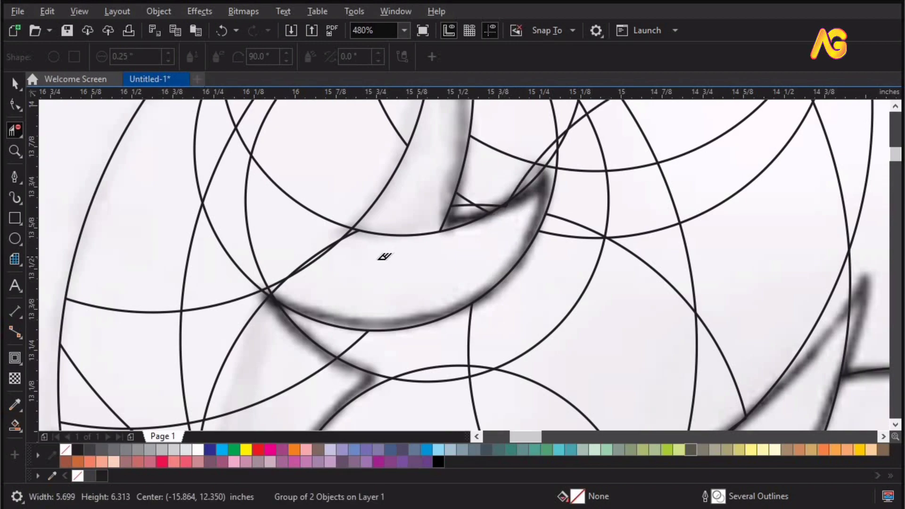
Step: Delete the overlapping arcs at the left end of the small hook-shaped crescent, undoing any wrong deletion
{"action": "scroll", "coordinate": [364, 279], "scroll_direction": "down", "scroll_amount": 2}
{"action": "left_click", "coordinate": [351, 259]}
{"action": "left_click", "coordinate": [356, 258]}
{"action": "key", "text": "ctrl+z"}
{"action": "mouse_move", "coordinate": [324, 262]}
{"action": "left_mouse_down"}
{"action": "mouse_move", "coordinate": [338, 274]}
{"action": "mouse_move", "coordinate": [368, 273]}
{"action": "left_mouse_up"}
{"action": "key", "text": "F4"}
Step: Delete the circle segments crossing the narrow body strip between the small hook and the left edge of the large lower crescent
{"action": "key", "text": "F2"}
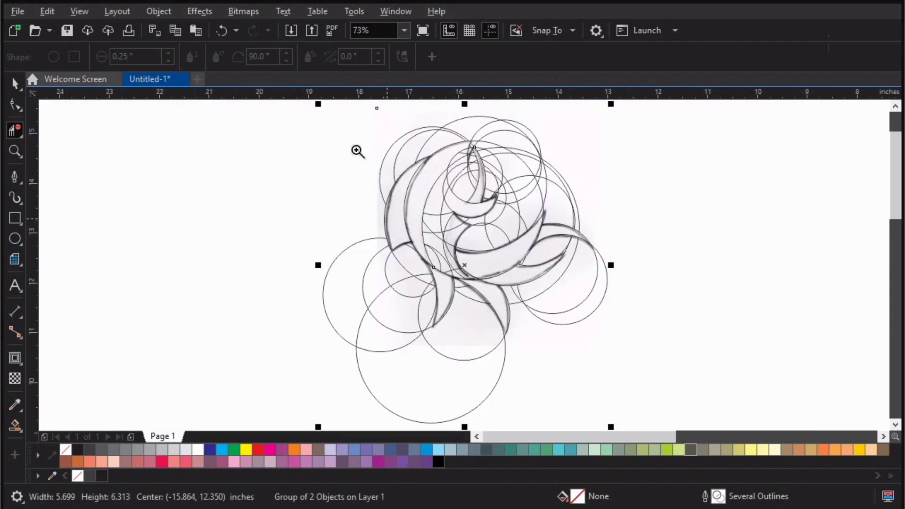
{"action": "left_click_drag", "start_coordinate": [357, 149], "coordinate": [578, 277]}
{"action": "key", "text": "F2"}
{"action": "left_click_drag", "start_coordinate": [383, 216], "coordinate": [641, 424]}
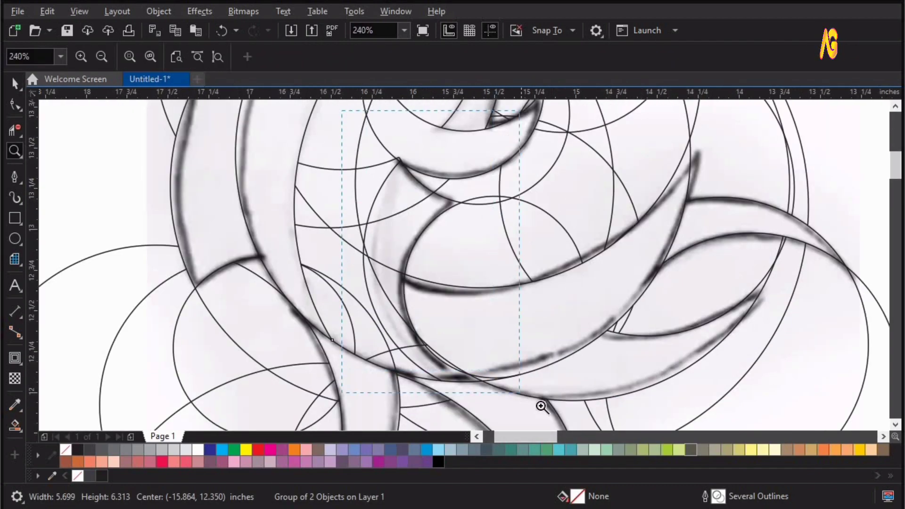
{"action": "left_click_drag", "start_coordinate": [541, 406], "coordinate": [543, 407]}
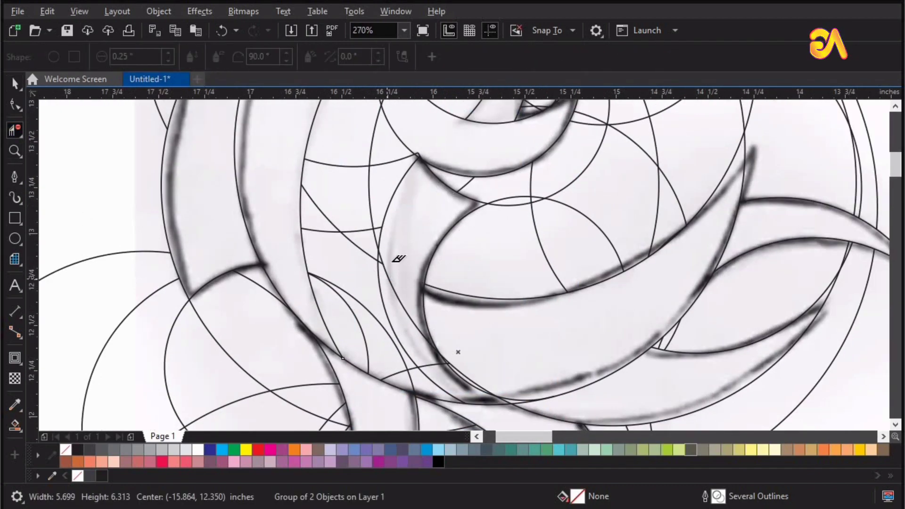
{"action": "left_click", "coordinate": [387, 279]}
{"action": "left_click", "coordinate": [437, 364]}
Step: Remove the tiny overlapping arcs where the lower left edge of the large crescent meets the belly curve
{"action": "key", "text": "F2"}
{"action": "left_click_drag", "start_coordinate": [431, 321], "coordinate": [550, 460]}
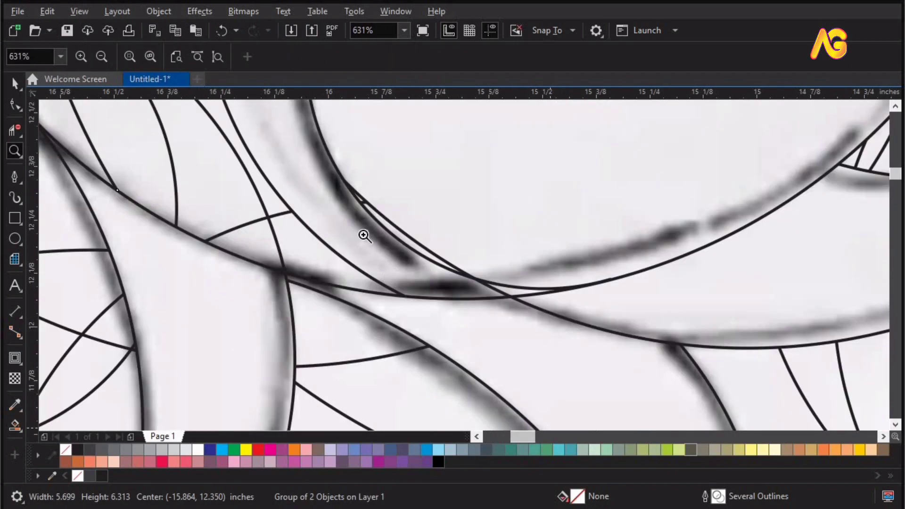
{"action": "left_click", "coordinate": [372, 213]}
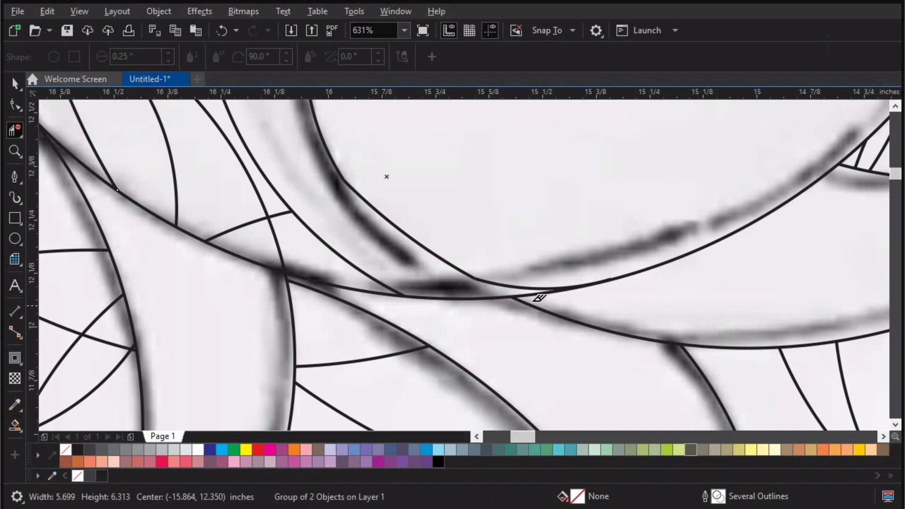
Step: Delete the circle arcs crossing the lower inner body above the belly curve with Virtual Segment Delete
{"action": "right_click", "coordinate": [342, 225]}
{"action": "left_click_drag", "start_coordinate": [373, 181], "coordinate": [474, 424]}
{"action": "left_click", "coordinate": [20, 135]}
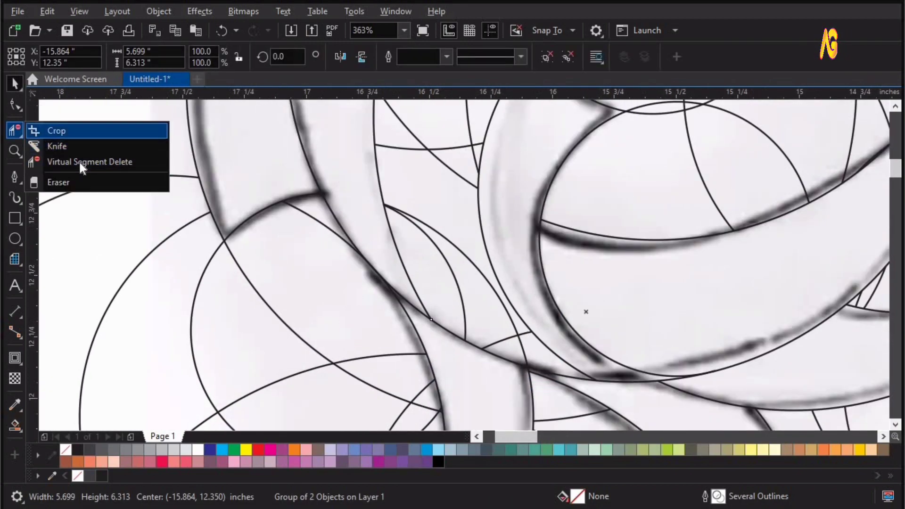
{"action": "left_click", "coordinate": [80, 163]}
{"action": "left_click", "coordinate": [518, 328]}
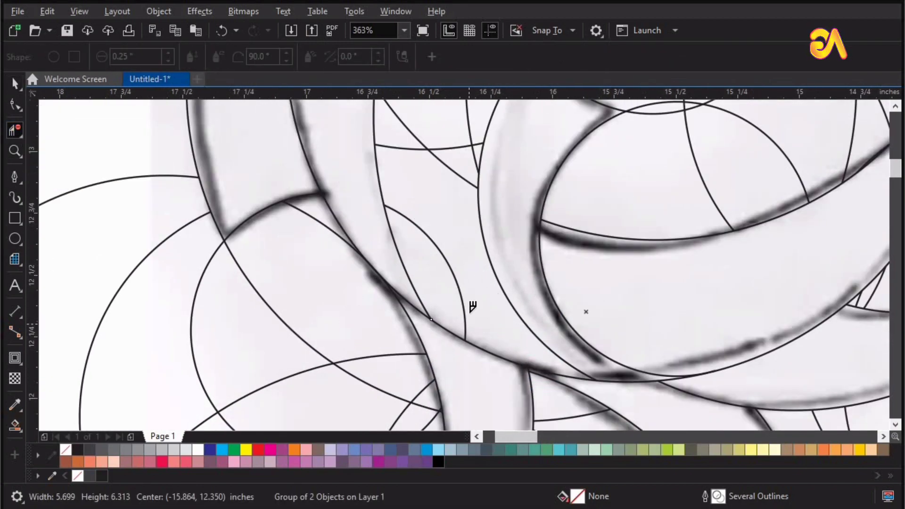
{"action": "left_click", "coordinate": [465, 307]}
{"action": "mouse_move", "coordinate": [465, 145]}
{"action": "left_mouse_down"}
{"action": "mouse_move", "coordinate": [477, 154]}
{"action": "mouse_move", "coordinate": [414, 297]}
{"action": "left_mouse_up"}
Step: Clear the circle segments crossing the inner body to the left of the small hook-shaped crescent
{"action": "key", "text": "F4"}
{"action": "key", "text": "z"}
{"action": "scroll", "coordinate": [304, 359], "scroll_direction": "up", "scroll_amount": 1}
{"action": "scroll", "coordinate": [304, 359], "scroll_direction": "up", "scroll_amount": 1}
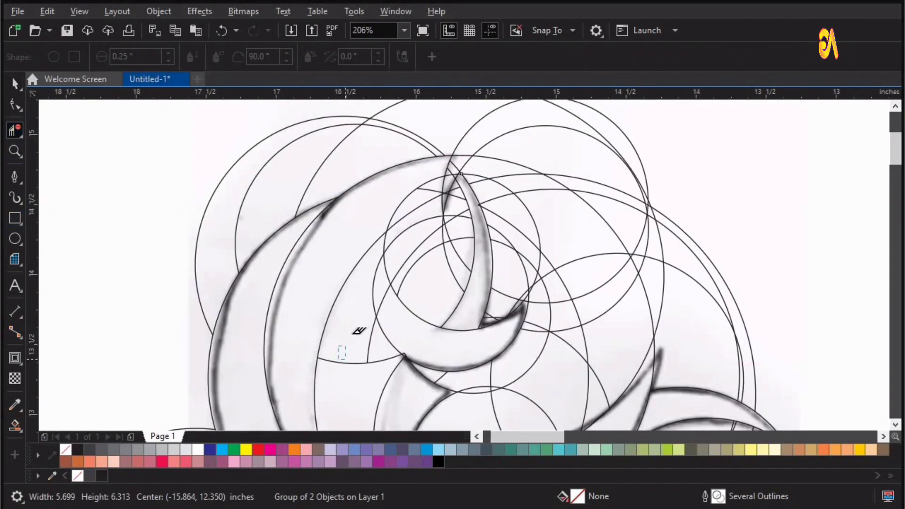
{"action": "key", "text": "z"}
{"action": "left_click_drag", "start_coordinate": [354, 334], "coordinate": [661, 131]}
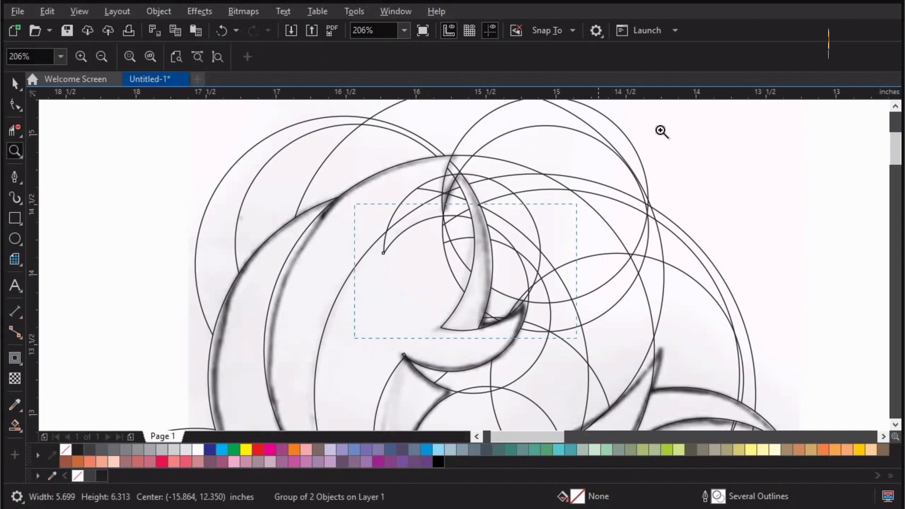
Step: Remove the stray arcs left in the upper inner body beside the narrow vertical crescent, undoing the last wrong deletion
{"action": "left_click", "coordinate": [21, 127]}
{"action": "left_click_drag", "start_coordinate": [362, 326], "coordinate": [400, 308]}
{"action": "mouse_move", "coordinate": [391, 265]}
{"action": "left_mouse_down"}
{"action": "mouse_move", "coordinate": [400, 280]}
{"action": "mouse_move", "coordinate": [360, 268]}
{"action": "mouse_move", "coordinate": [358, 228]}
{"action": "mouse_move", "coordinate": [398, 248]}
{"action": "left_mouse_up"}
{"action": "left_click_drag", "start_coordinate": [385, 299], "coordinate": [360, 268]}
{"action": "left_click_drag", "start_coordinate": [325, 242], "coordinate": [307, 299]}
{"action": "left_click", "coordinate": [270, 282]}
{"action": "left_click", "coordinate": [368, 254]}
{"action": "key", "text": "ctrl+z"}
Step: Delete the leftover arcs around the pointed notch at the top of the inner body, undoing the last unwanted change
{"action": "key", "text": "z"}
{"action": "mouse_move", "coordinate": [366, 183]}
{"action": "left_mouse_down"}
{"action": "mouse_move", "coordinate": [408, 293]}
{"action": "mouse_move", "coordinate": [375, 312]}
{"action": "left_mouse_up"}
{"action": "key", "text": "space"}
{"action": "key", "text": "space"}
{"action": "left_click_drag", "start_coordinate": [474, 140], "coordinate": [441, 198]}
{"action": "scroll", "coordinate": [441, 198], "scroll_direction": "down", "scroll_amount": 4}
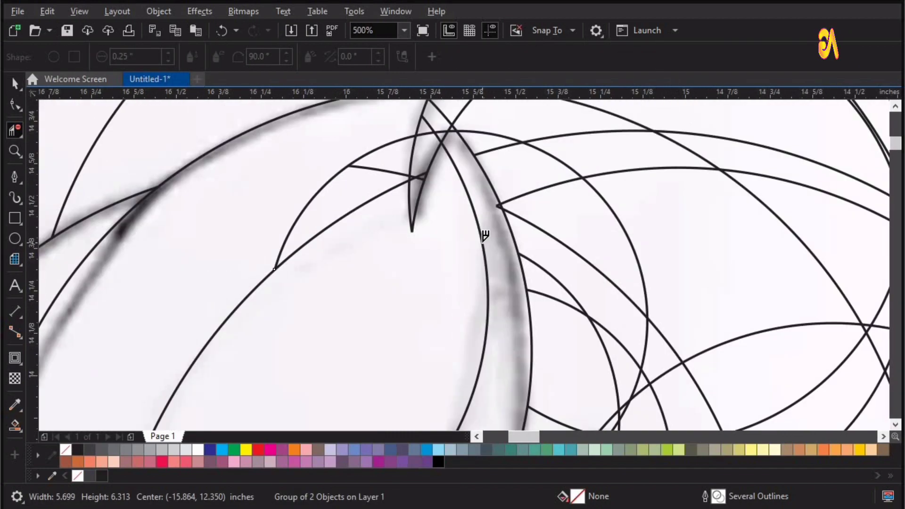
{"action": "key", "text": "z"}
{"action": "left_click_drag", "start_coordinate": [394, 285], "coordinate": [562, 140]}
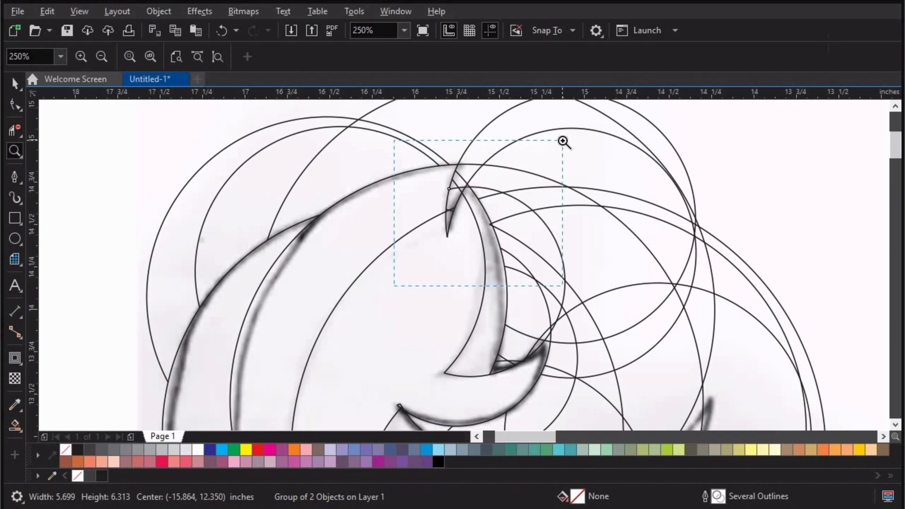
{"action": "key", "text": "space"}
{"action": "key", "text": "ctrl+z"}
Step: Fill the outer left crescent and the adjoining long body crescent with Smart Fill in dark grey K:90 with a 0.5 pt outline
{"action": "key", "text": "F4"}
{"action": "key", "text": "z"}
{"action": "left_click_drag", "start_coordinate": [298, 366], "coordinate": [628, 147]}
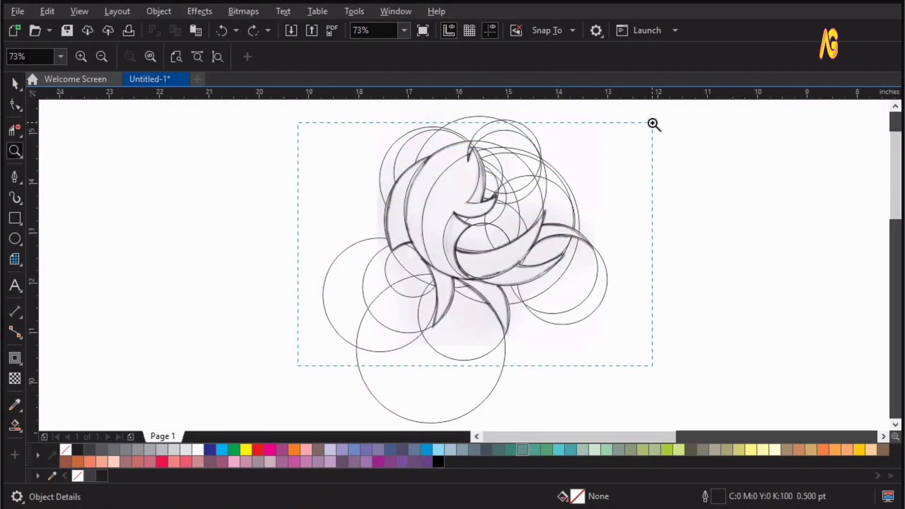
{"action": "key", "text": "space"}
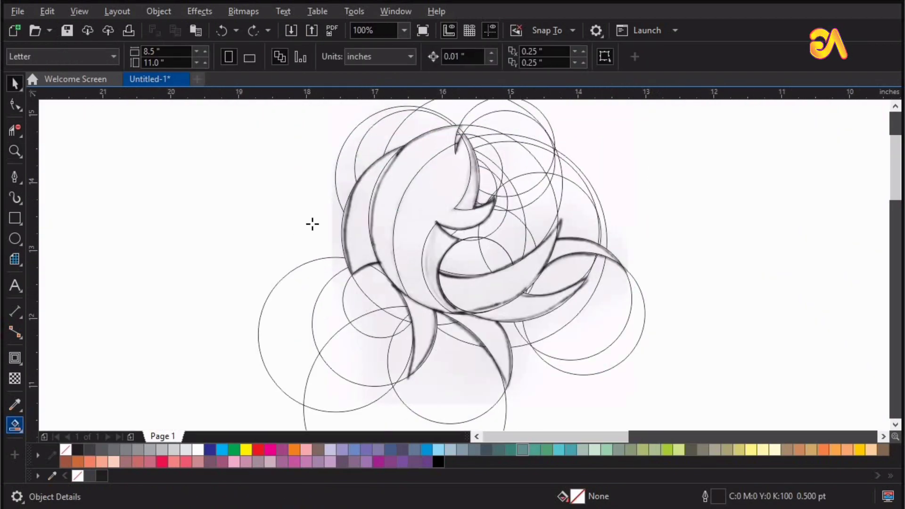
{"action": "key", "text": "space"}
{"action": "left_click", "coordinate": [361, 236]}
{"action": "left_click", "coordinate": [390, 210]}
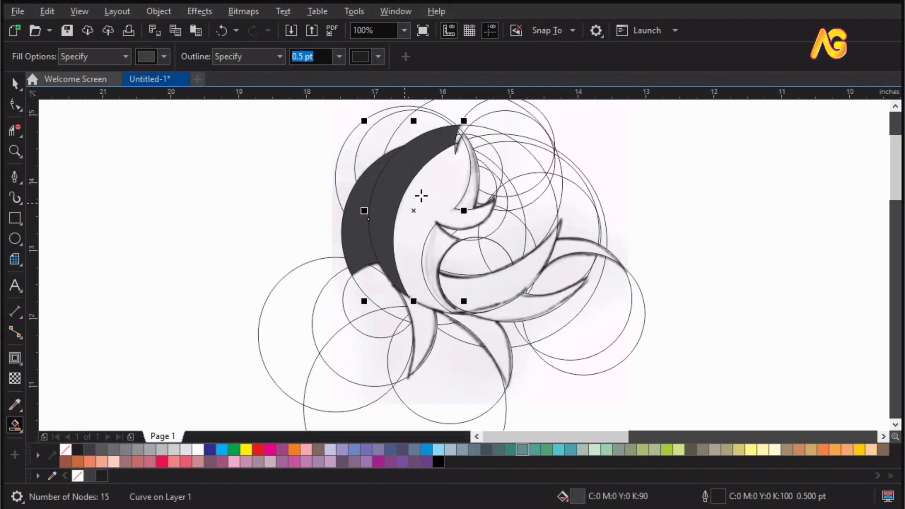
Step: Fill the inner body, the strip below the hook, the large lower crescent and the narrow vertical crescent with the same dark grey
{"action": "left_click", "coordinate": [420, 196]}
{"action": "left_click", "coordinate": [437, 250]}
{"action": "left_click", "coordinate": [491, 287]}
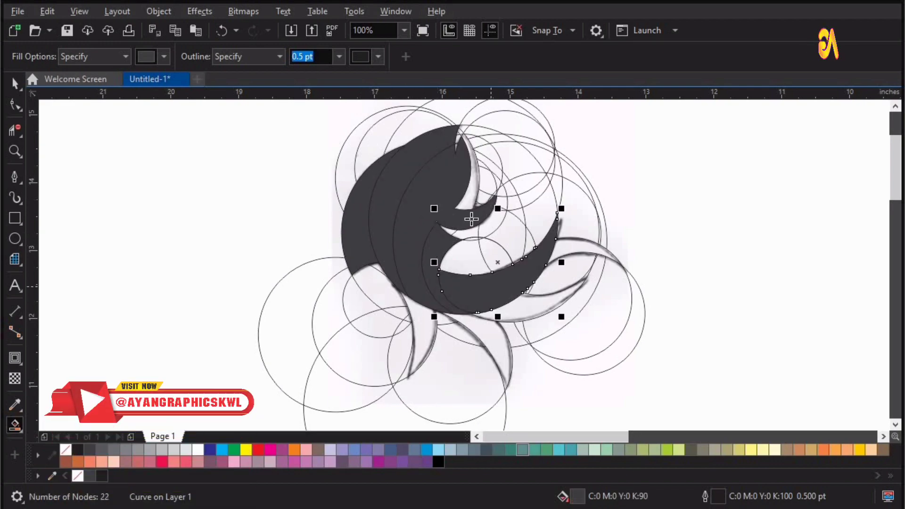
{"action": "left_click", "coordinate": [471, 201]}
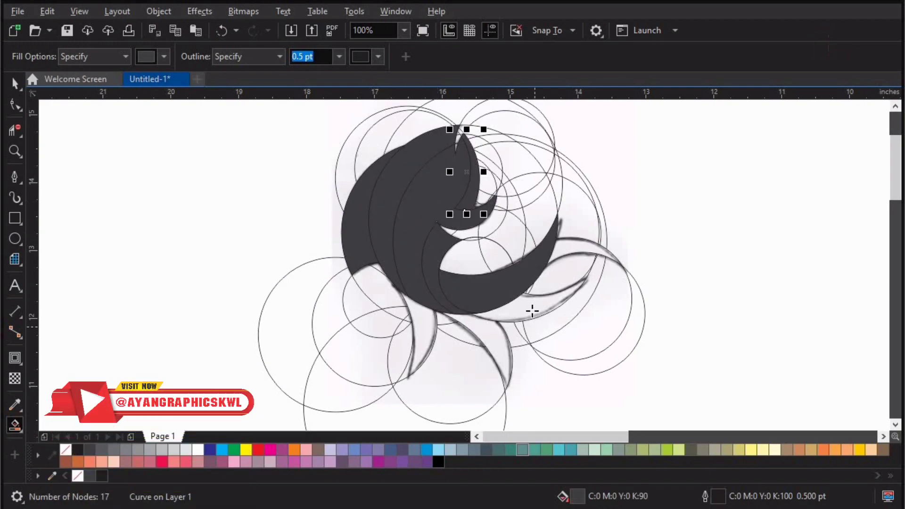
Step: Fill both tail fins and both lower fins with Smart Fill in the same dark grey, K:90 with a 0.5 pt outline
{"action": "left_click", "coordinate": [532, 310]}
{"action": "left_click", "coordinate": [565, 253]}
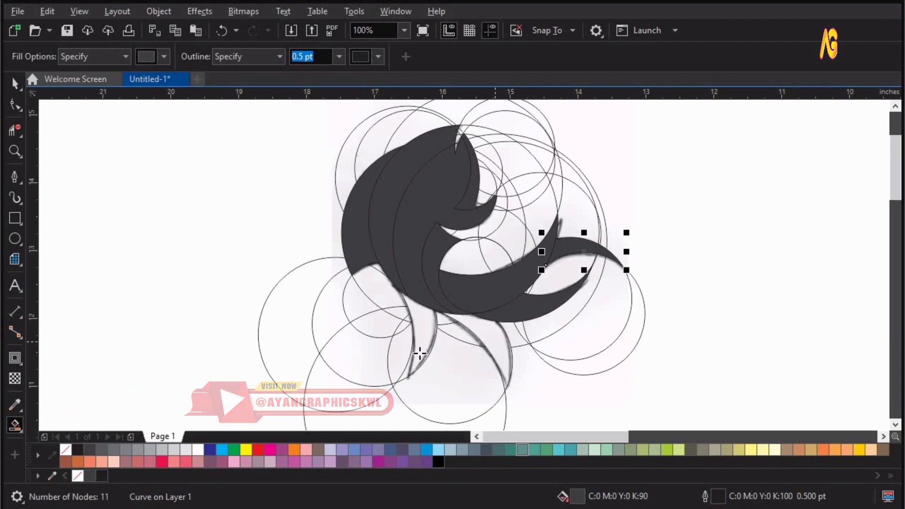
{"action": "left_click", "coordinate": [495, 344]}
{"action": "left_click", "coordinate": [426, 337]}
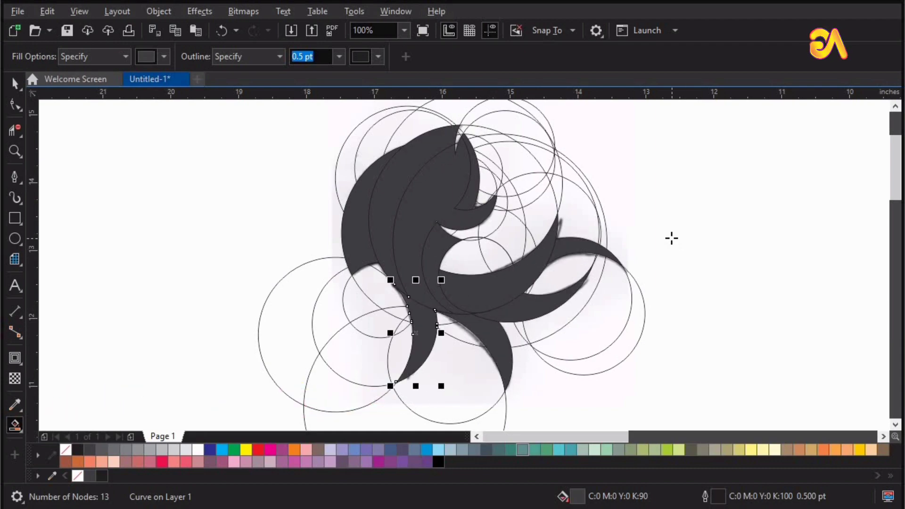
{"action": "key", "text": "space"}
{"action": "left_click", "coordinate": [696, 208]}
Step: Move the grouped sketch and construction circles well to the left, clear of the filled fish shapes
{"action": "scroll", "coordinate": [696, 210], "scroll_direction": "down", "scroll_amount": 1}
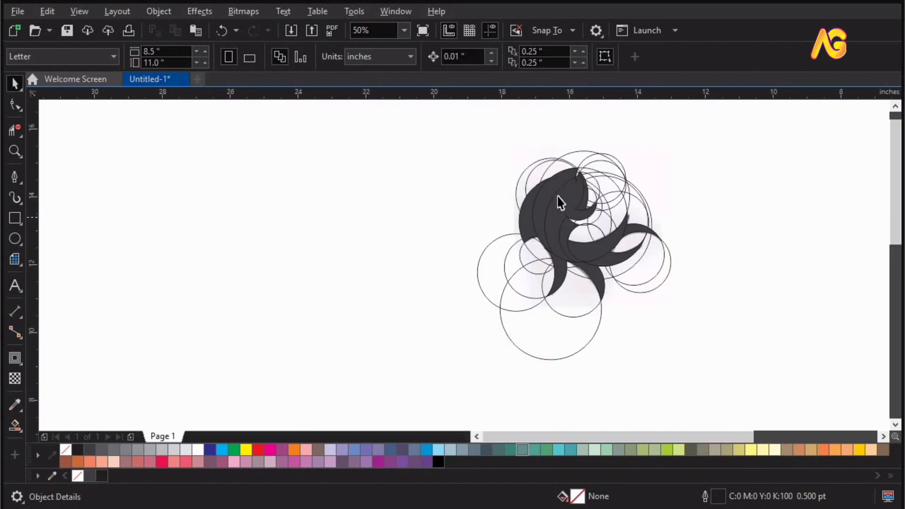
{"action": "left_click_drag", "start_coordinate": [541, 172], "coordinate": [319, 172]}
{"action": "key", "text": "z"}
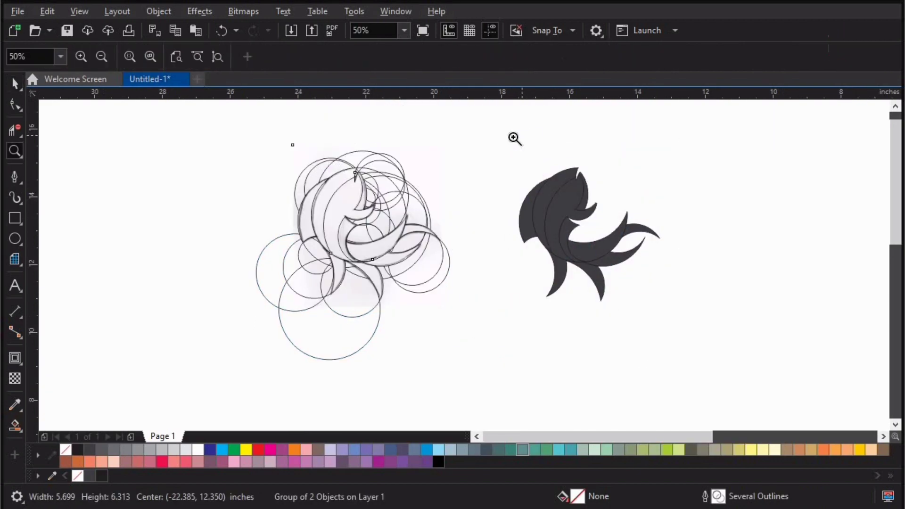
{"action": "key", "text": "F4"}
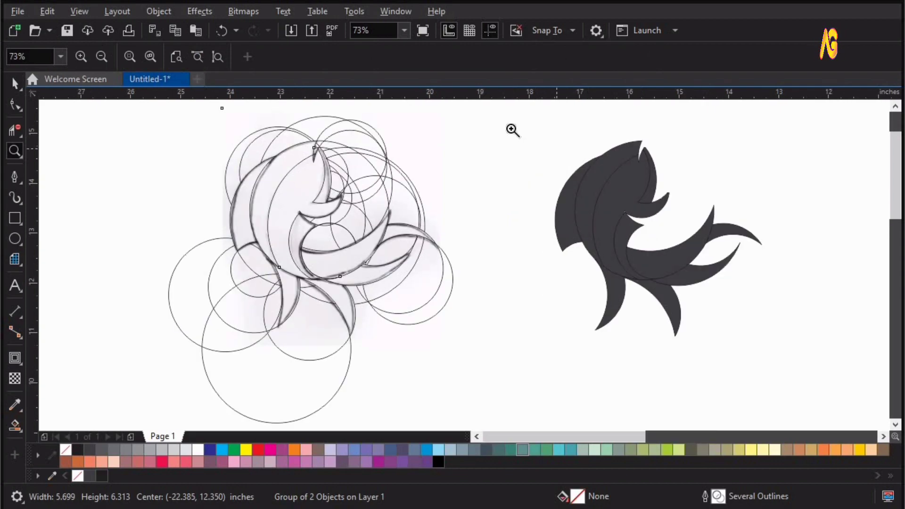
{"action": "left_click_drag", "start_coordinate": [796, 354], "coordinate": [795, 352]}
{"action": "key", "text": "space"}
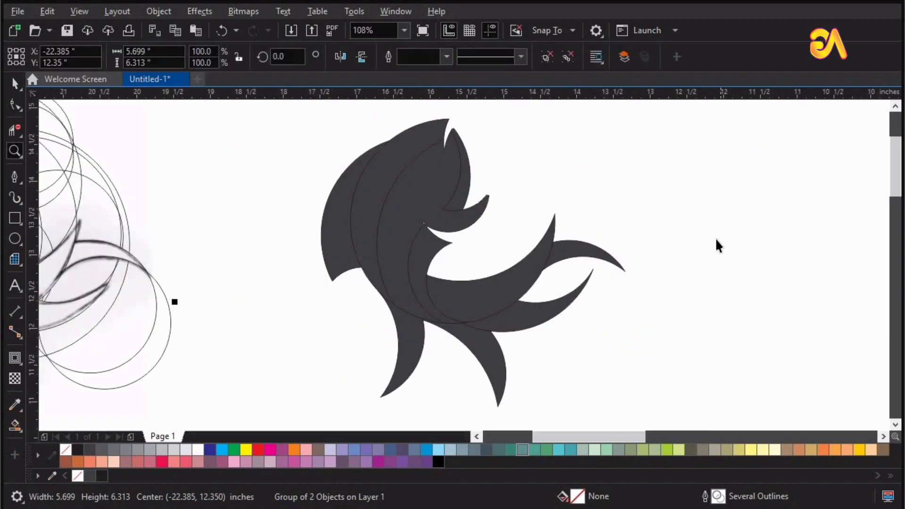
{"action": "left_click", "coordinate": [714, 240]}
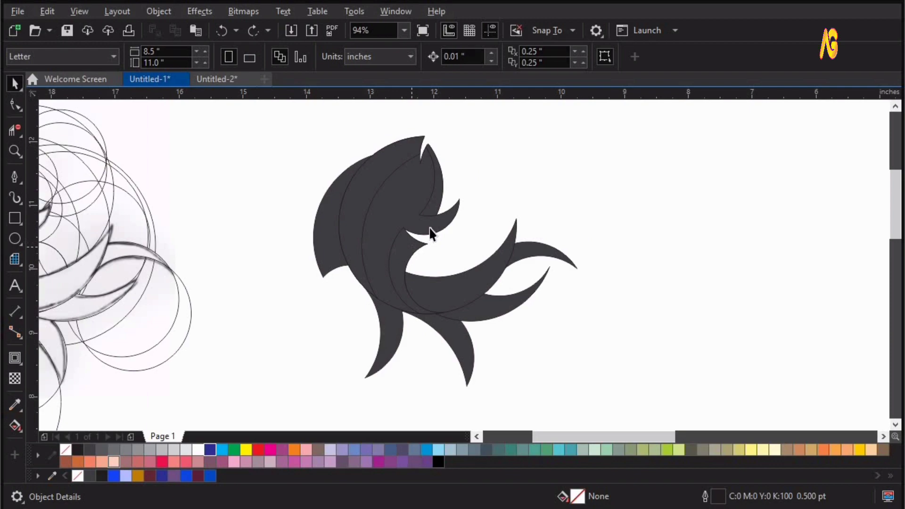
{"action": "left_click", "coordinate": [485, 240]}
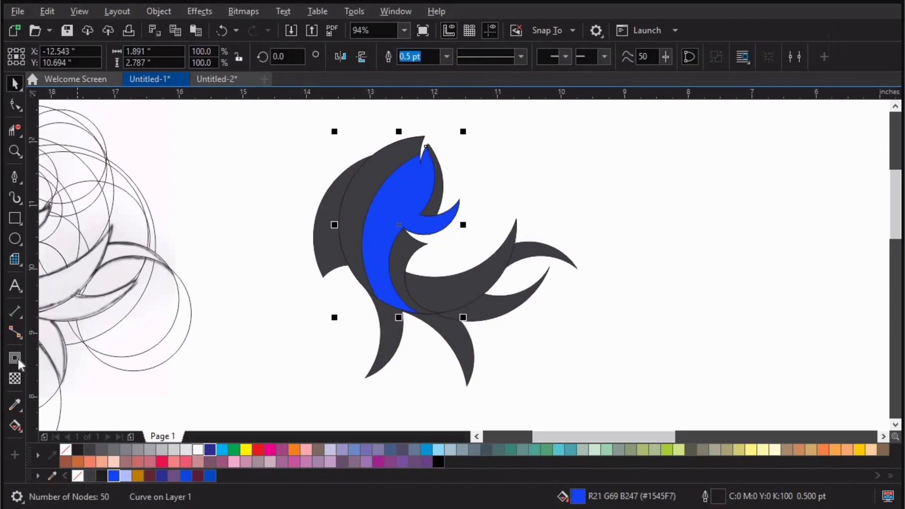
Step: Apply a linear fountain fill across the inner body toward the hook, running from blue R21 G69 B247 to dark navy blue
{"action": "left_click", "coordinate": [19, 430]}
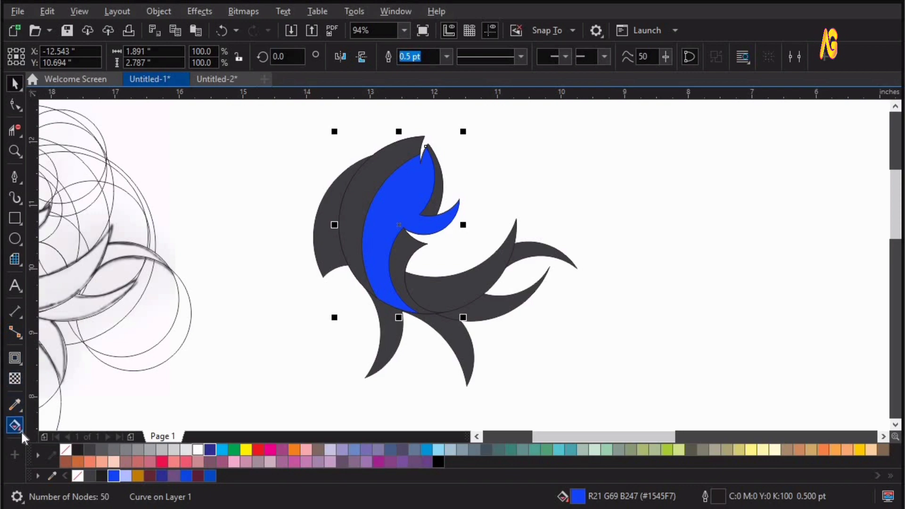
{"action": "left_click", "coordinate": [83, 429]}
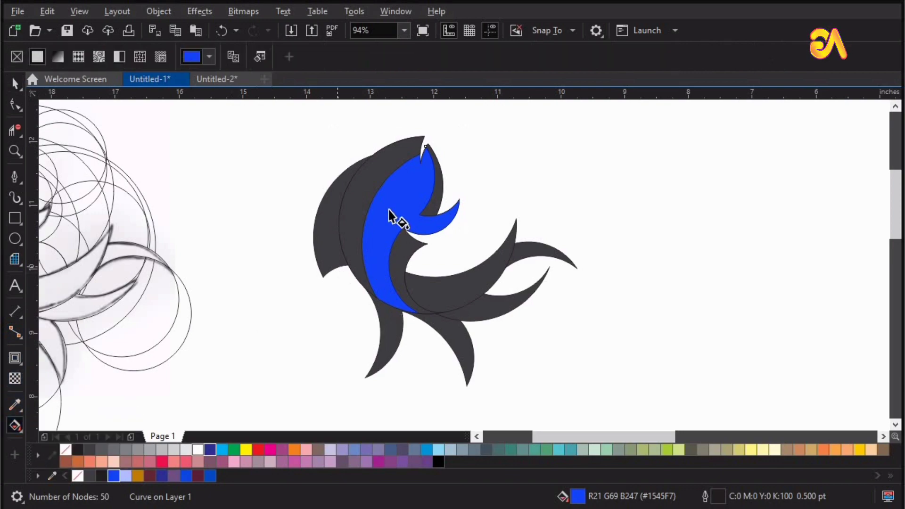
{"action": "left_click_drag", "start_coordinate": [373, 207], "coordinate": [449, 222]}
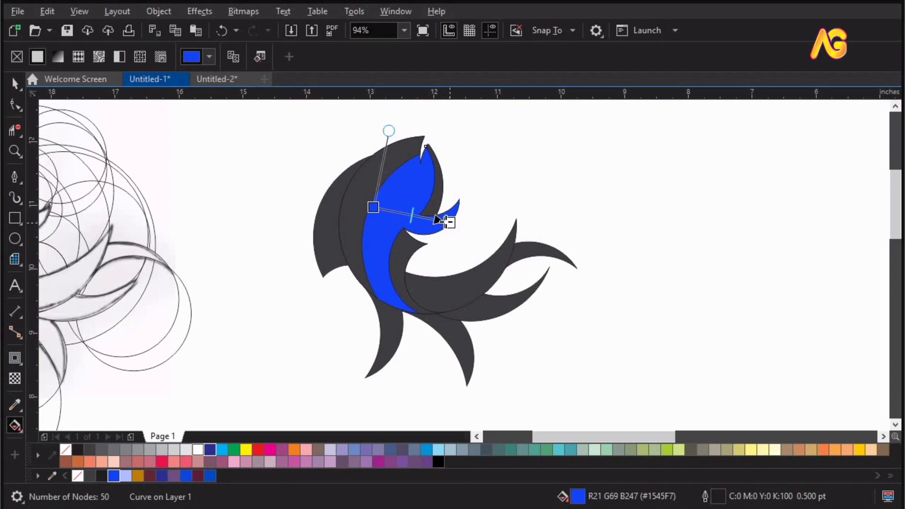
{"action": "left_click", "coordinate": [162, 474]}
{"action": "left_click", "coordinate": [485, 212]}
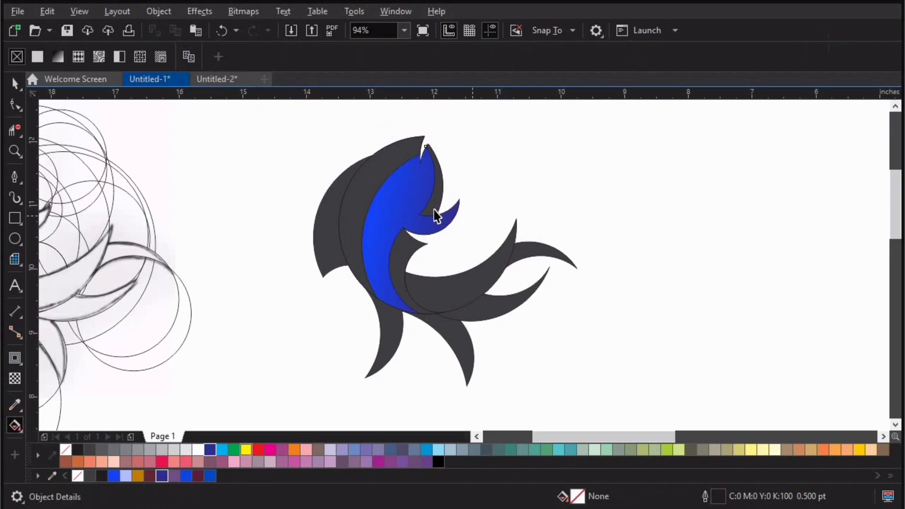
Step: Fill the narrow upper crescent, the strip below the hook and the long body crescent with light blue R177 G189 B255, undoing accidental moves
{"action": "key", "text": "space"}
{"action": "left_click_drag", "start_coordinate": [437, 210], "coordinate": [473, 198]}
{"action": "key", "text": "ctrl+z"}
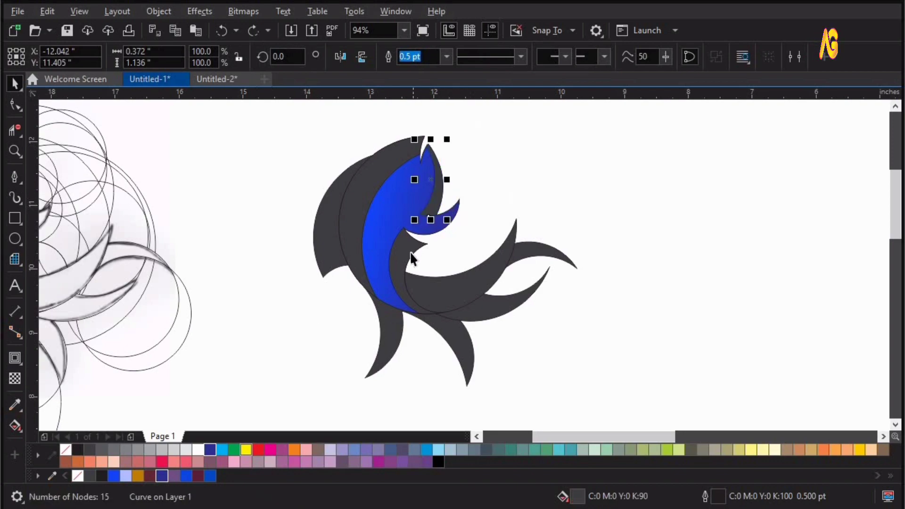
{"action": "left_click", "coordinate": [409, 253], "text": "shift"}
{"action": "left_click", "coordinate": [369, 177], "text": "shift"}
{"action": "left_click_drag", "start_coordinate": [357, 173], "coordinate": [332, 171]}
{"action": "key", "text": "ctrl+z"}
{"action": "left_click", "coordinate": [129, 475]}
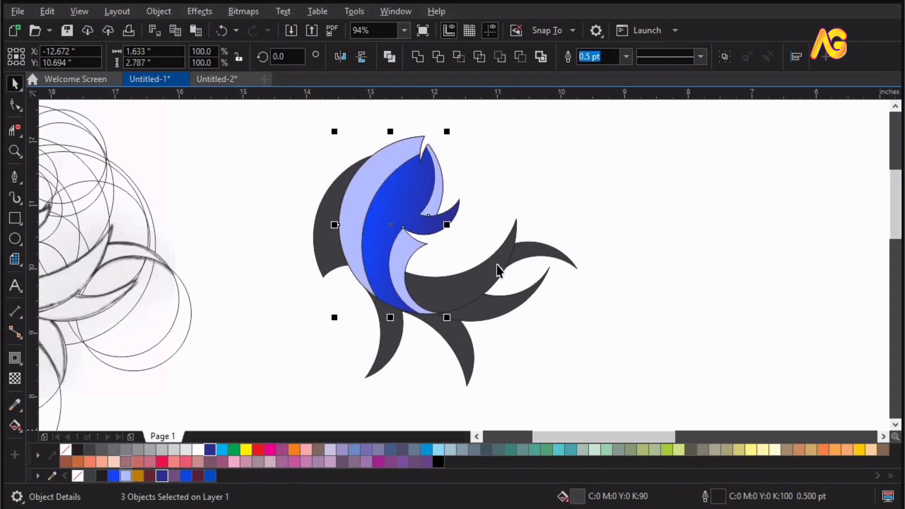
Step: Set the transparency merge mode of the three light blue body shapes to Overlay
{"action": "left_click", "coordinate": [14, 380]}
{"action": "left_click", "coordinate": [173, 56]}
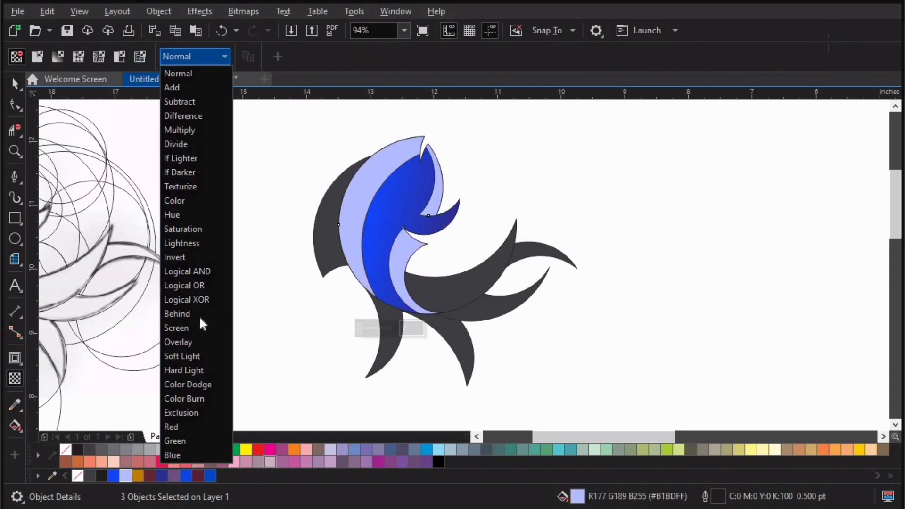
{"action": "left_click", "coordinate": [185, 343]}
{"action": "left_click", "coordinate": [535, 138]}
{"action": "key", "text": "z"}
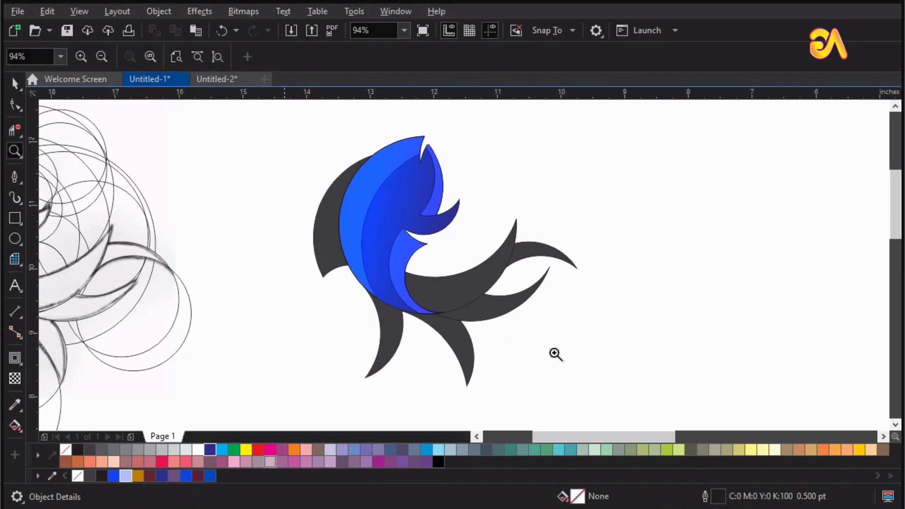
{"action": "left_click", "coordinate": [596, 365]}
{"action": "key", "text": "space"}
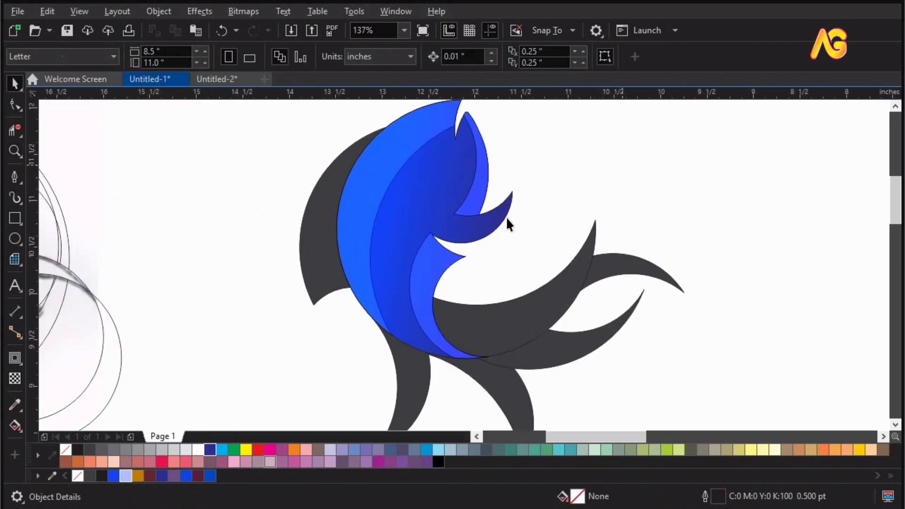
{"action": "left_click", "coordinate": [505, 230]}
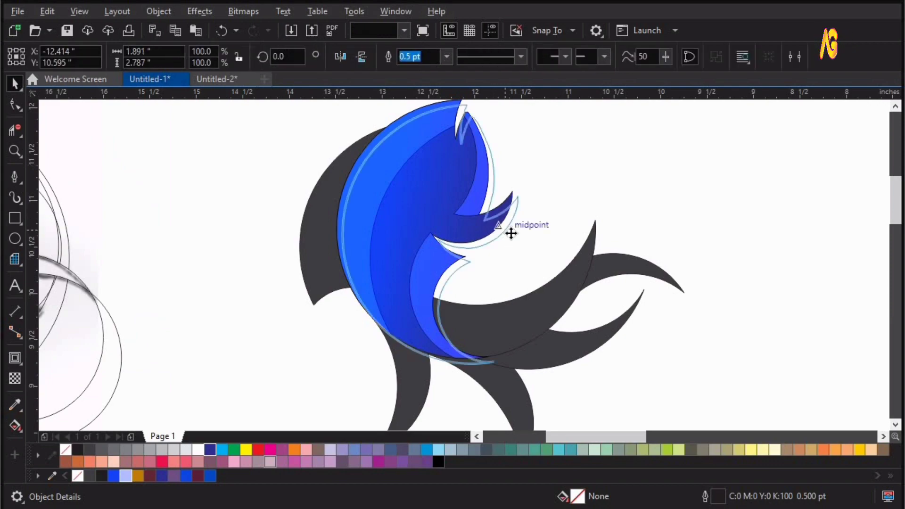
{"action": "left_click", "coordinate": [566, 206]}
{"action": "key", "text": "F4"}
Step: Give the large lower crescent a linear fountain fill from orange R191 G126 B6 near the body to dark maroon at its upper tip
{"action": "left_click_drag", "start_coordinate": [672, 257], "coordinate": [713, 217]}
{"action": "key", "text": "ctrl+z"}
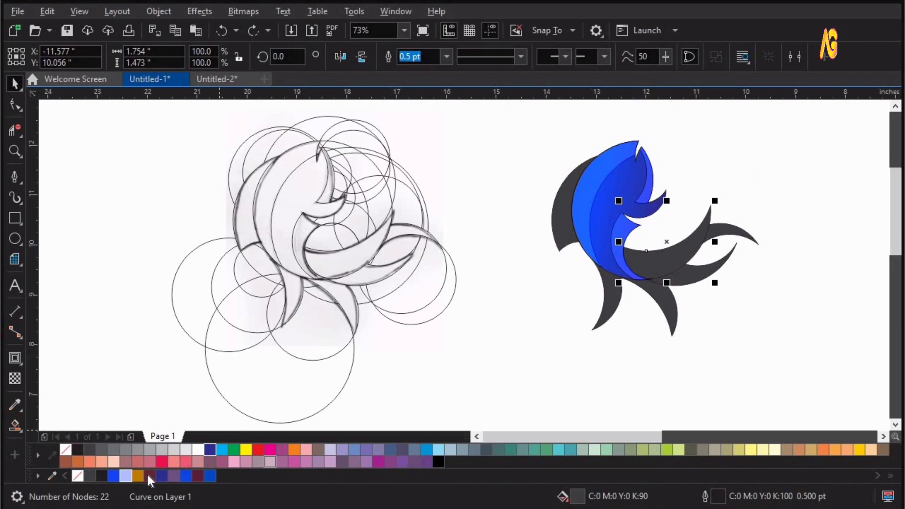
{"action": "key", "text": "F2"}
{"action": "left_click_drag", "start_coordinate": [479, 153], "coordinate": [850, 356]}
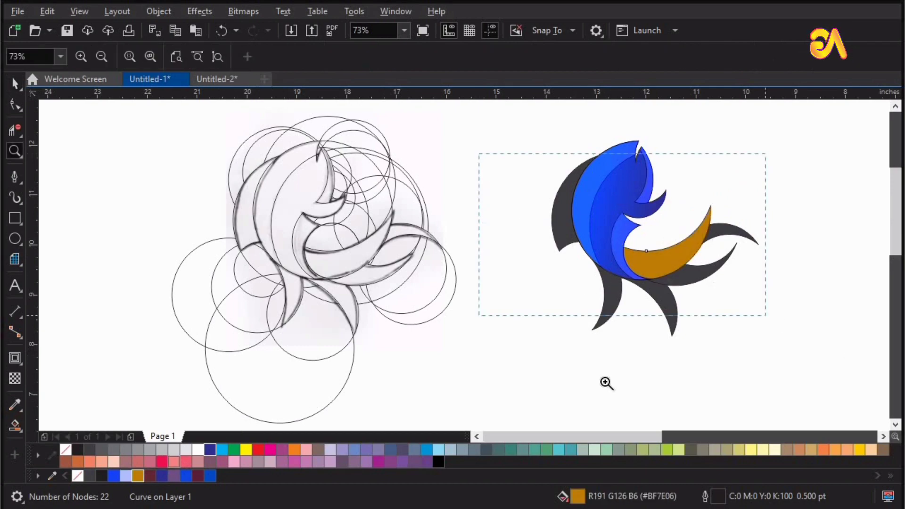
{"action": "left_click", "coordinate": [21, 431]}
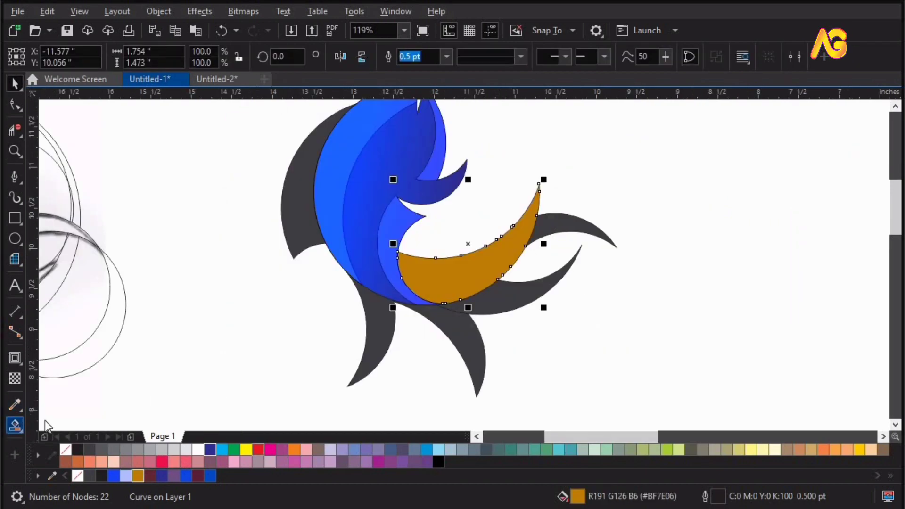
{"action": "left_click_drag", "start_coordinate": [528, 231], "coordinate": [411, 290]}
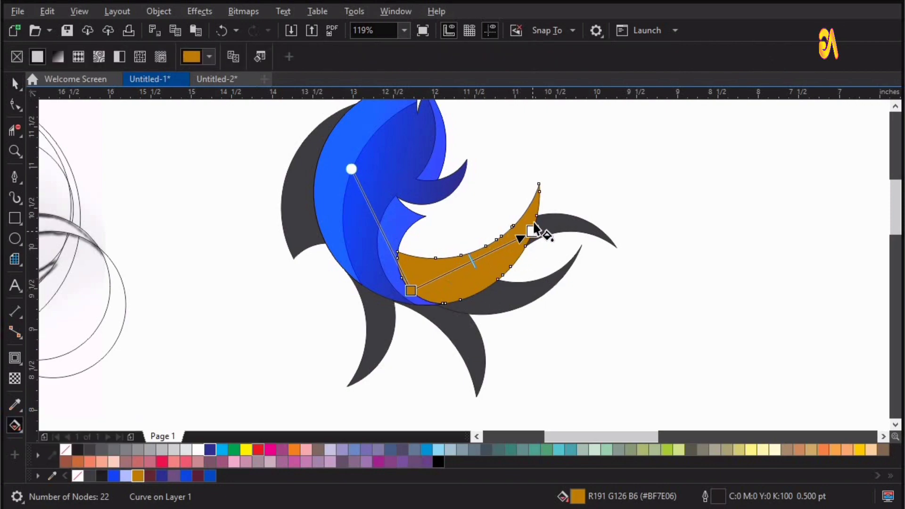
{"action": "left_click", "coordinate": [149, 475]}
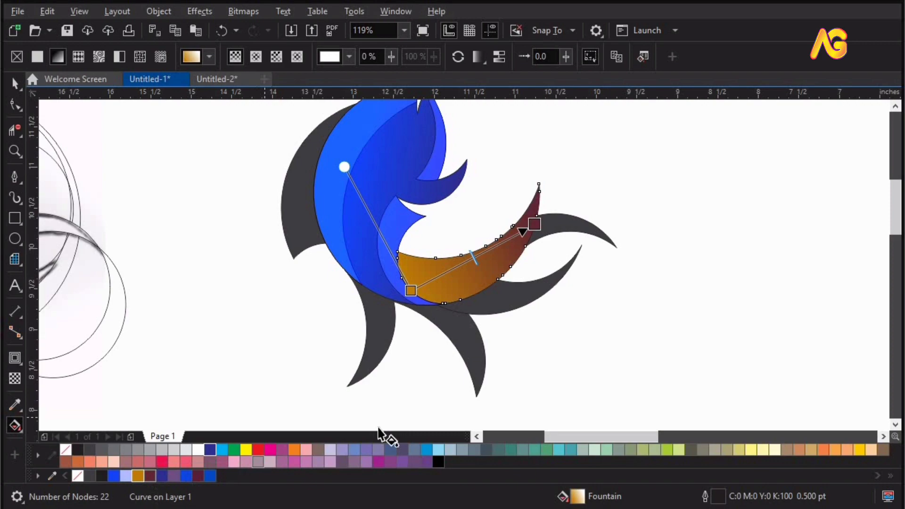
{"action": "left_click", "coordinate": [618, 165]}
Step: Apply orange-to-maroon fountain fills to the upper and lower tail fins, with orange at the base and maroon at the tips
{"action": "left_click_drag", "start_coordinate": [539, 231], "coordinate": [608, 237]}
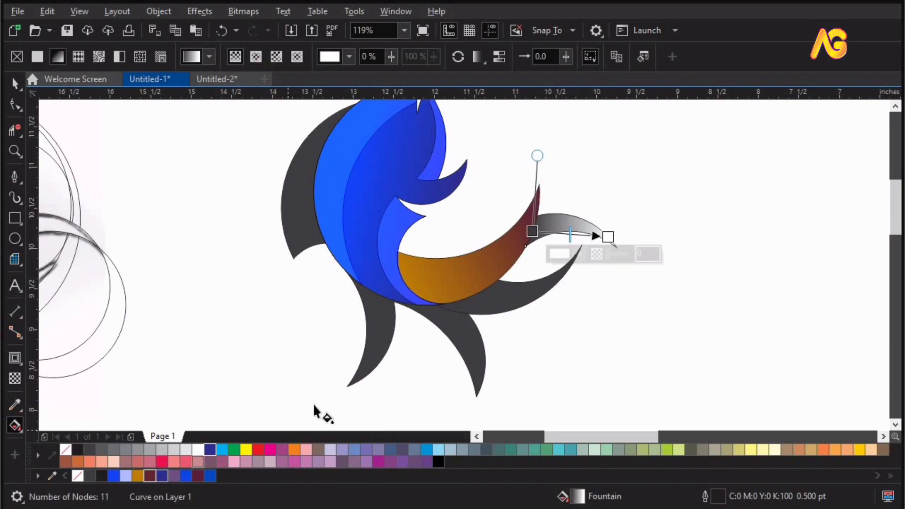
{"action": "left_click", "coordinate": [138, 476]}
{"action": "left_click", "coordinate": [450, 305]}
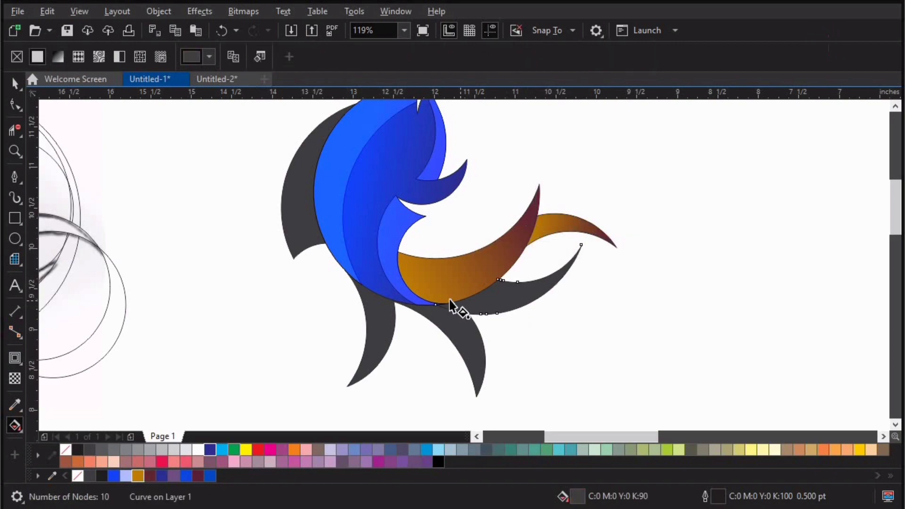
{"action": "left_click_drag", "start_coordinate": [453, 301], "coordinate": [539, 293]}
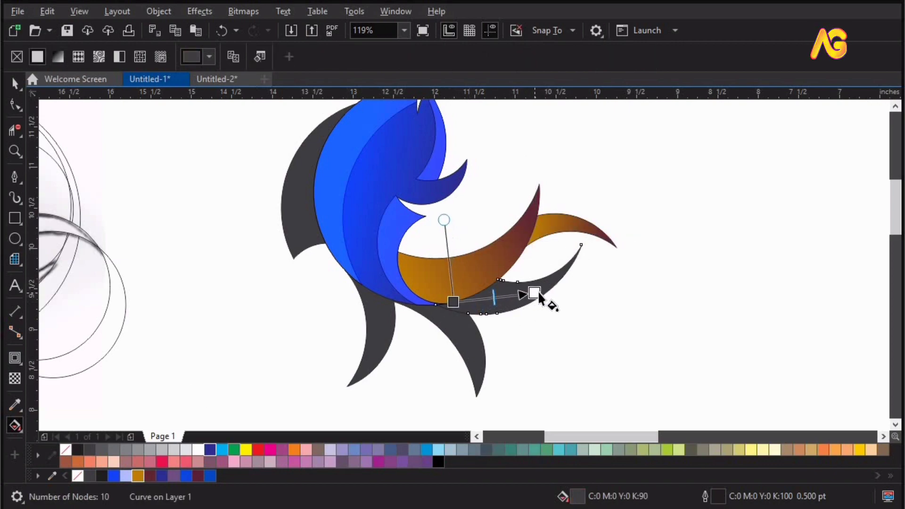
{"action": "left_click", "coordinate": [150, 477]}
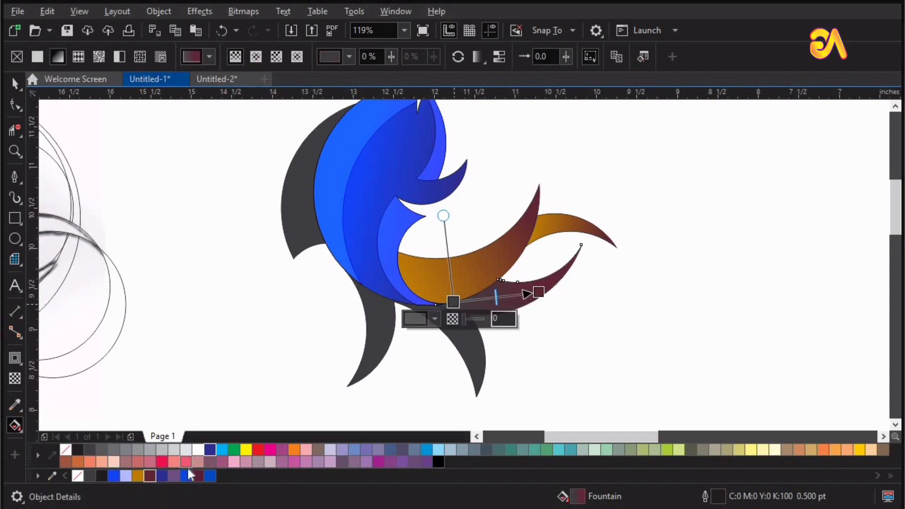
{"action": "left_click", "coordinate": [137, 476]}
{"action": "left_click_drag", "start_coordinate": [539, 292], "coordinate": [565, 280]}
Step: Apply a fountain fill to the bottom fin nearer the tail, orange at the body fading to maroon at its tip
{"action": "left_click_drag", "start_coordinate": [453, 302], "coordinate": [484, 392]}
{"action": "left_click", "coordinate": [463, 350]}
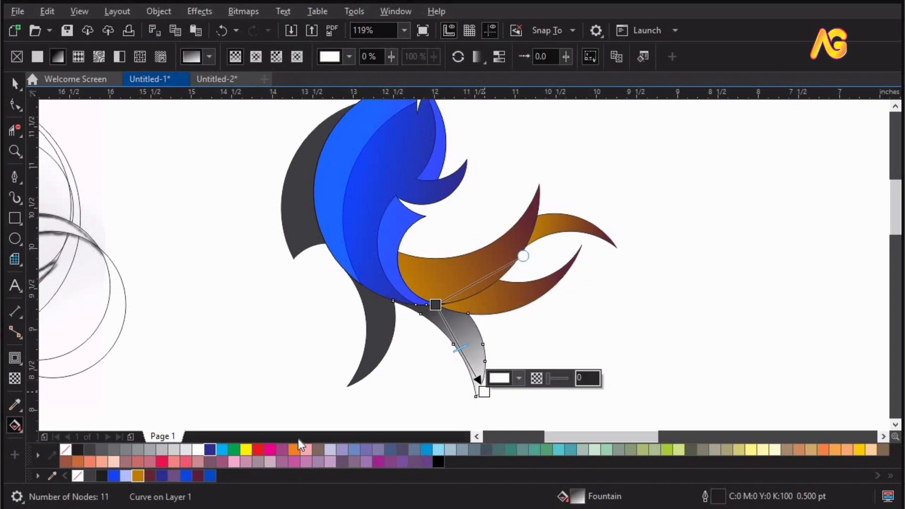
{"action": "left_click", "coordinate": [151, 476]}
{"action": "left_click", "coordinate": [435, 305]}
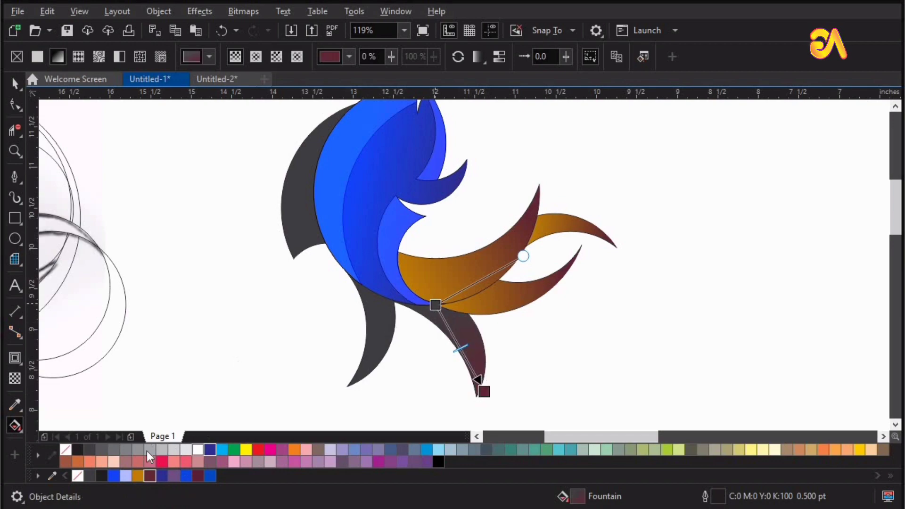
Step: Apply the same orange-to-maroon fountain fill to the leftmost bottom fin, running downward from the body to its tip
{"action": "left_click", "coordinate": [383, 320]}
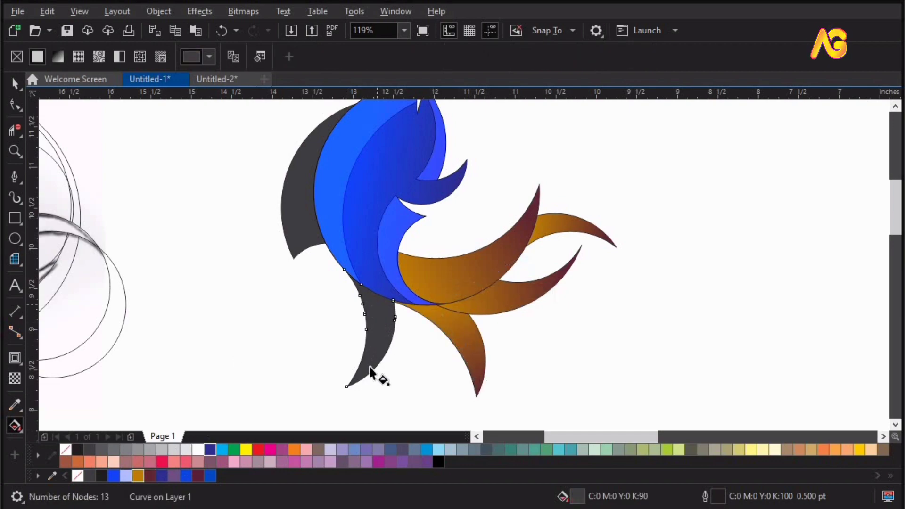
{"action": "left_click_drag", "start_coordinate": [373, 291], "coordinate": [369, 371]}
{"action": "left_click", "coordinate": [150, 476]}
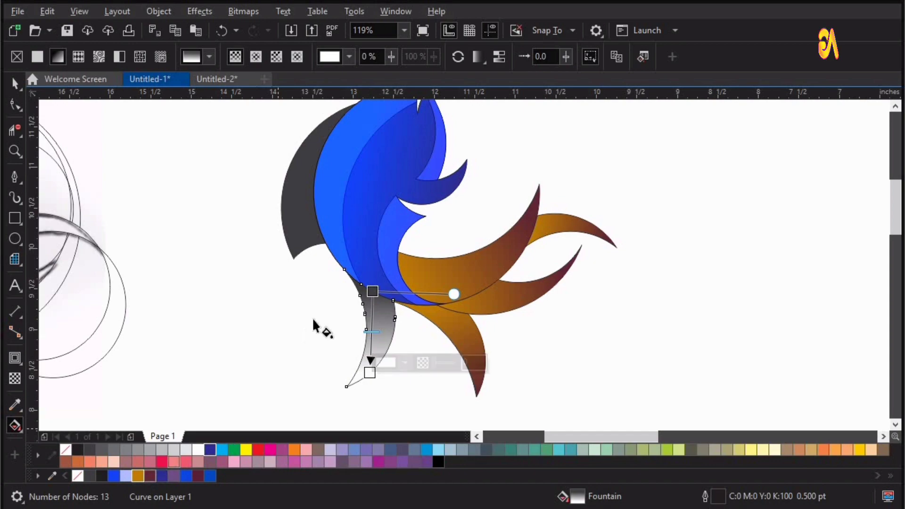
{"action": "left_click", "coordinate": [373, 293]}
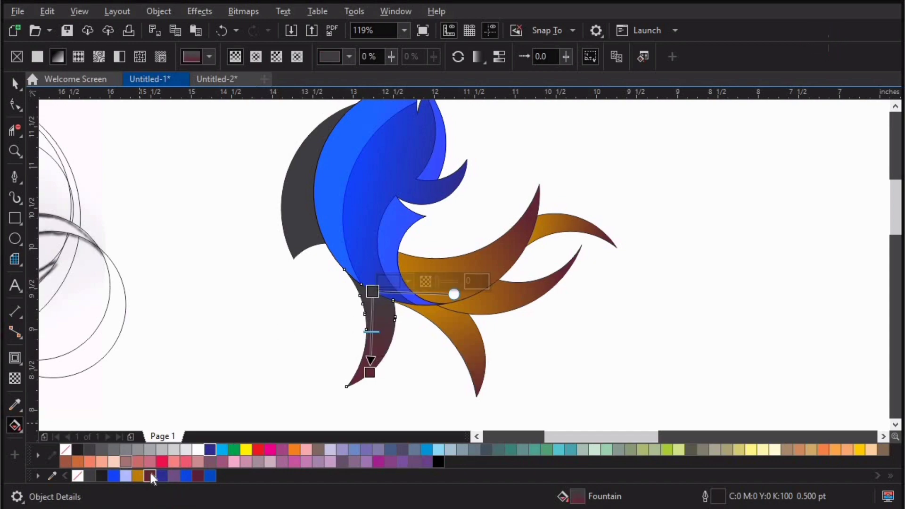
{"action": "left_click", "coordinate": [138, 476]}
Step: Fill the outer left crescent with a horizontal fountain fill, maroon on its outer edge and orange beside the blue body
{"action": "left_click", "coordinate": [294, 241]}
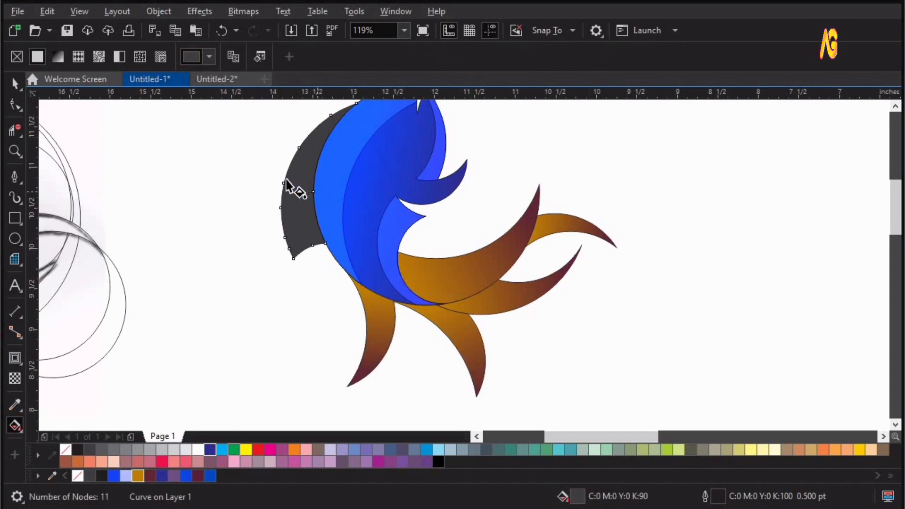
{"action": "left_click_drag", "start_coordinate": [314, 182], "coordinate": [314, 182]}
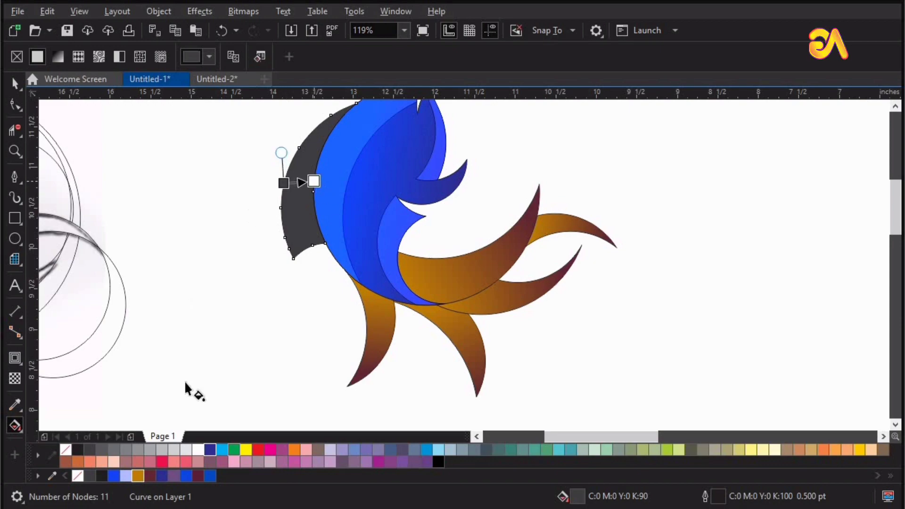
{"action": "left_click", "coordinate": [139, 476]}
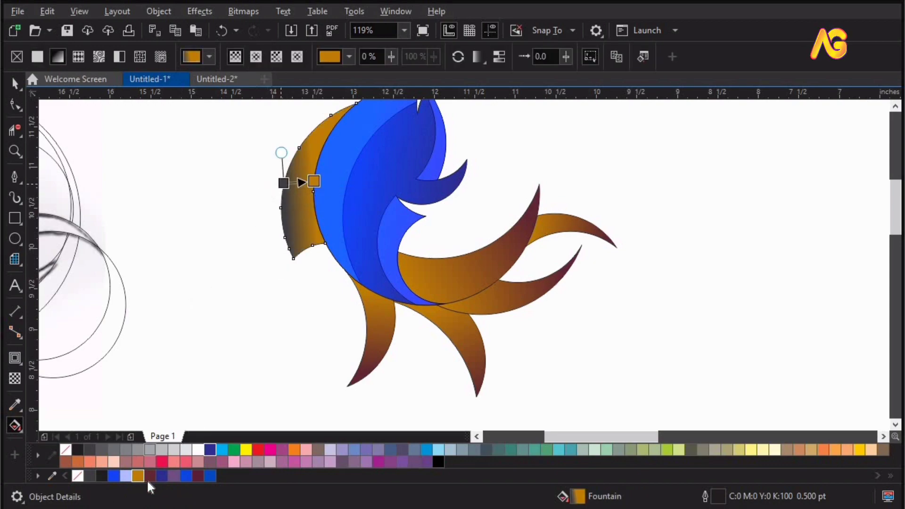
{"action": "left_click", "coordinate": [195, 474]}
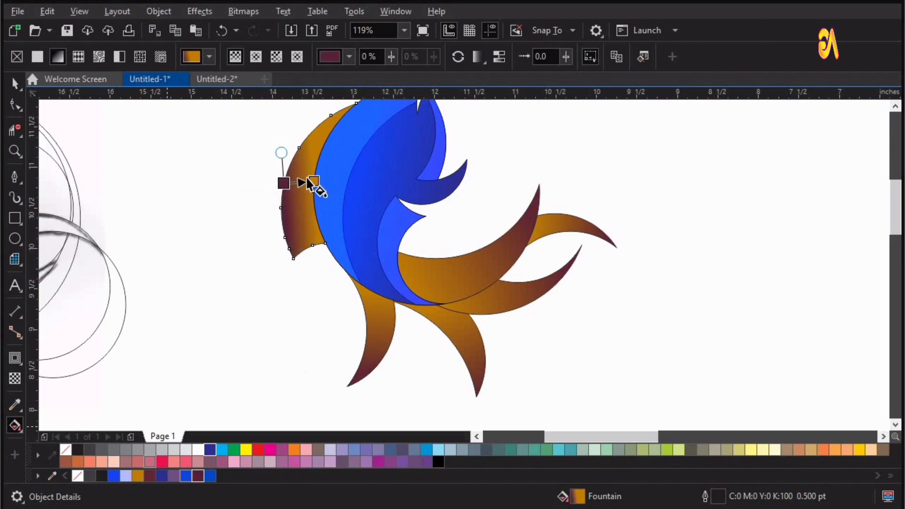
Step: Tilt the outer left crescent's fountain fill and recolour its outer-edge node with the brownish maroon swatch, keeping orange beside the body
{"action": "left_click_drag", "start_coordinate": [314, 181], "coordinate": [286, 179]}
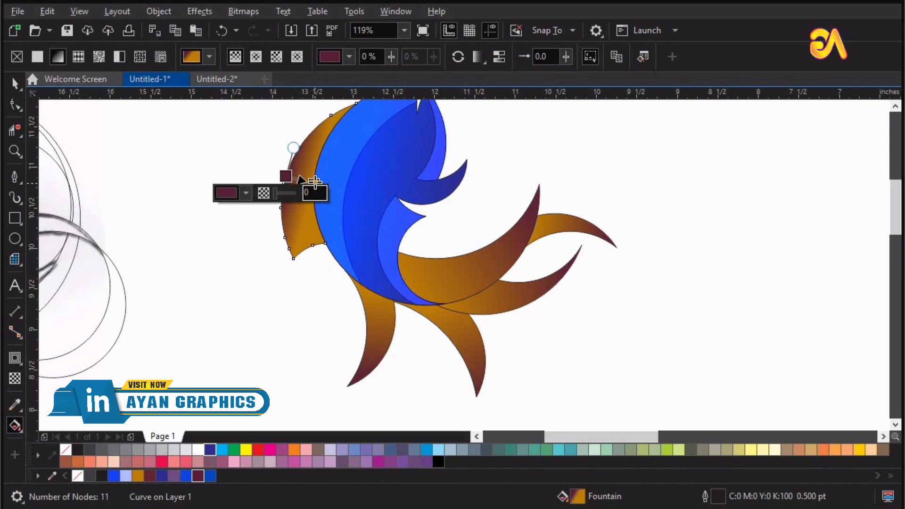
{"action": "left_click", "coordinate": [314, 183]}
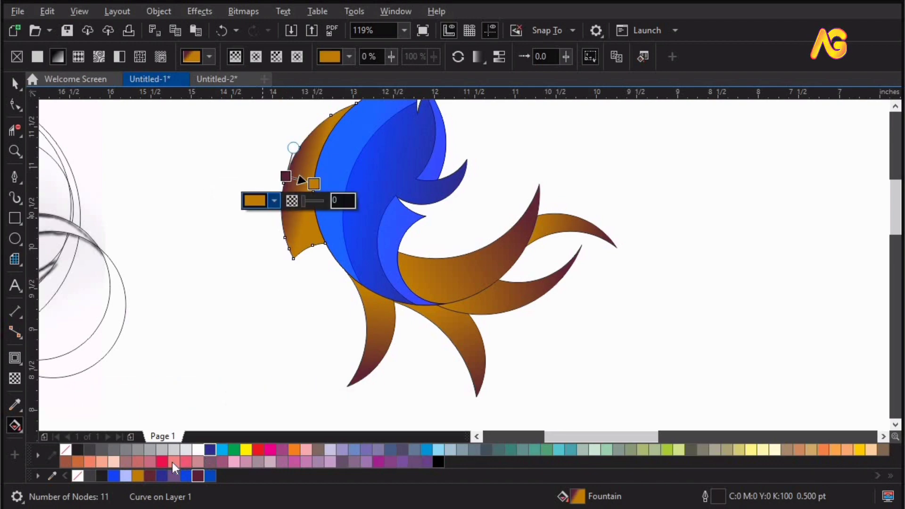
{"action": "left_click", "coordinate": [151, 473]}
{"action": "key", "text": "ctrl+z"}
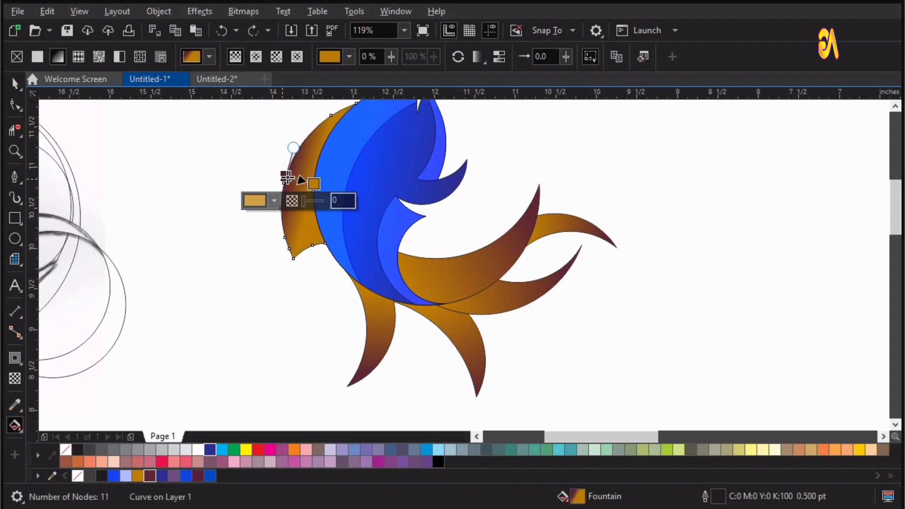
{"action": "left_click", "coordinate": [150, 476]}
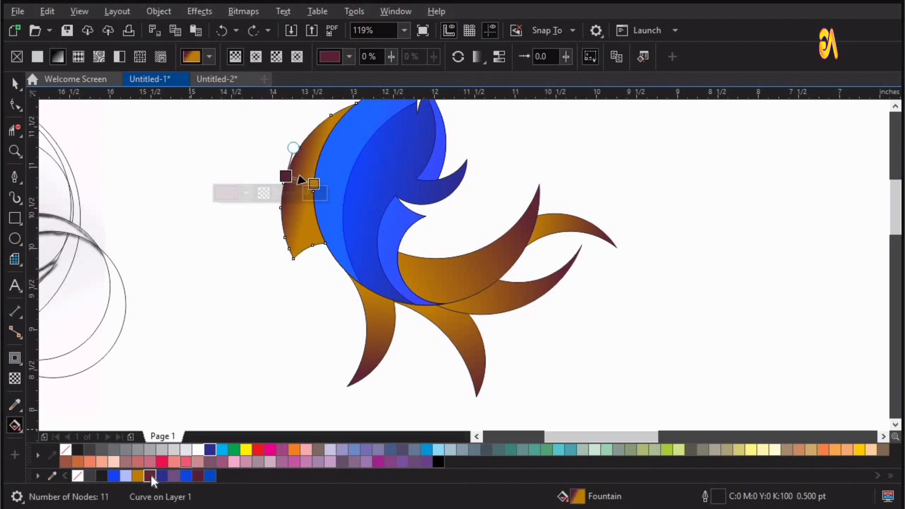
{"action": "left_click", "coordinate": [161, 260]}
Step: Set the outlines of all the coloured fish pieces to dark blue, C:100 M:100 Y:0 K:0
{"action": "key", "text": "F4"}
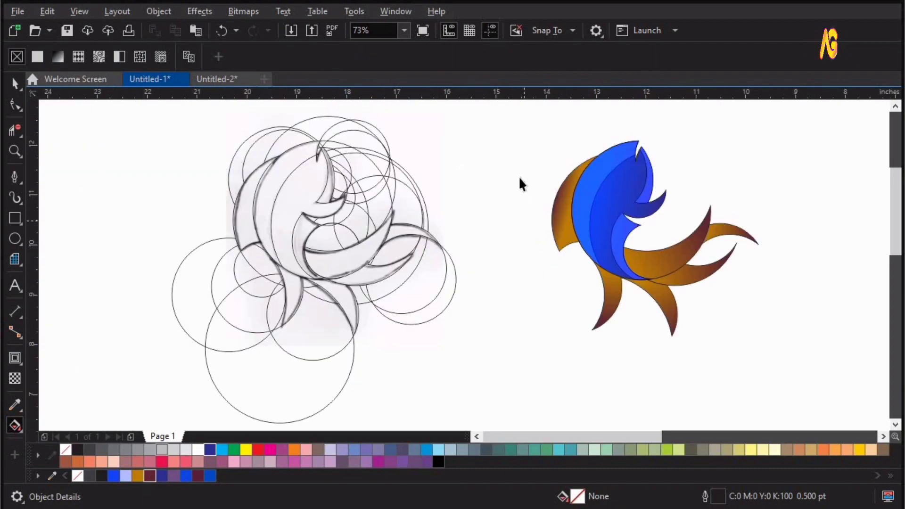
{"action": "key", "text": "space"}
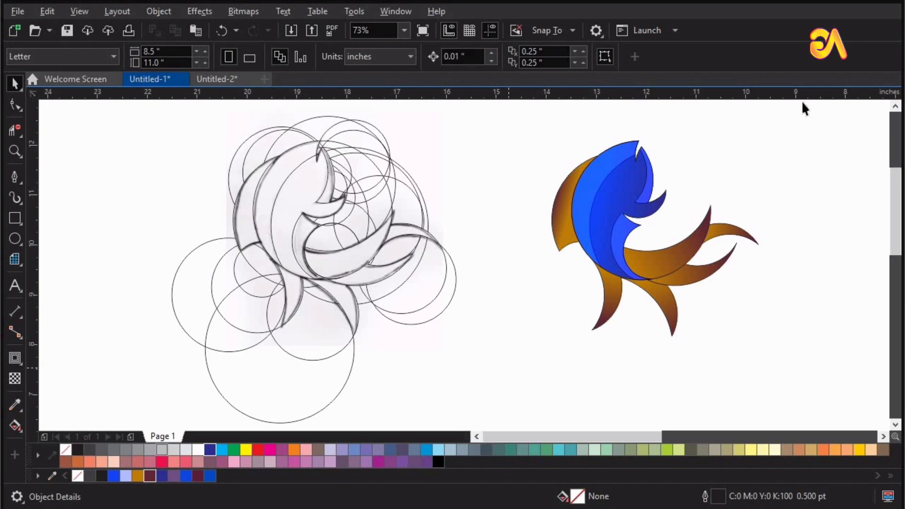
{"action": "left_click_drag", "start_coordinate": [802, 102], "coordinate": [500, 344]}
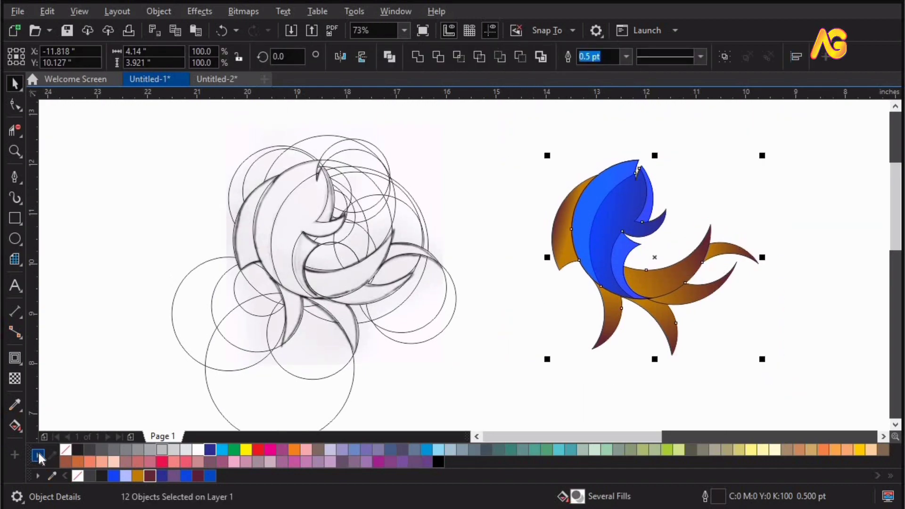
{"action": "right_click", "coordinate": [40, 457]}
{"action": "left_click", "coordinate": [77, 258]}
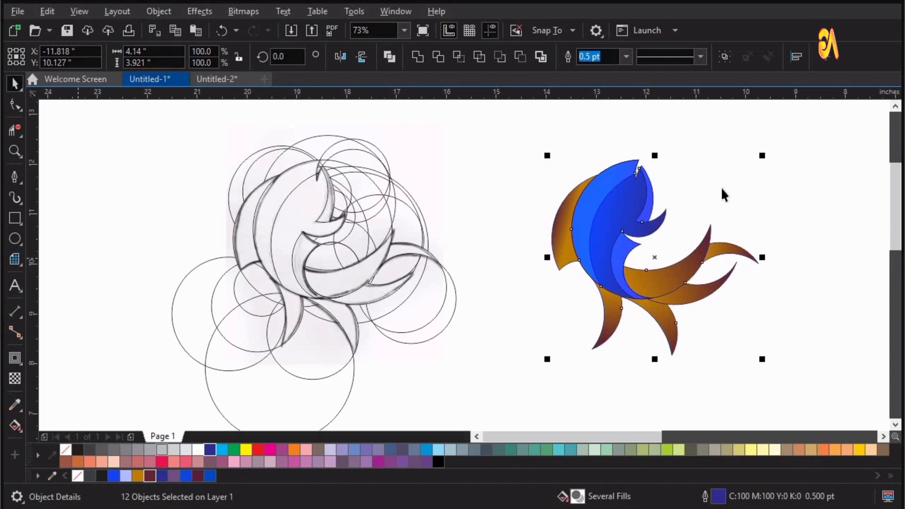
{"action": "left_click", "coordinate": [656, 184]}
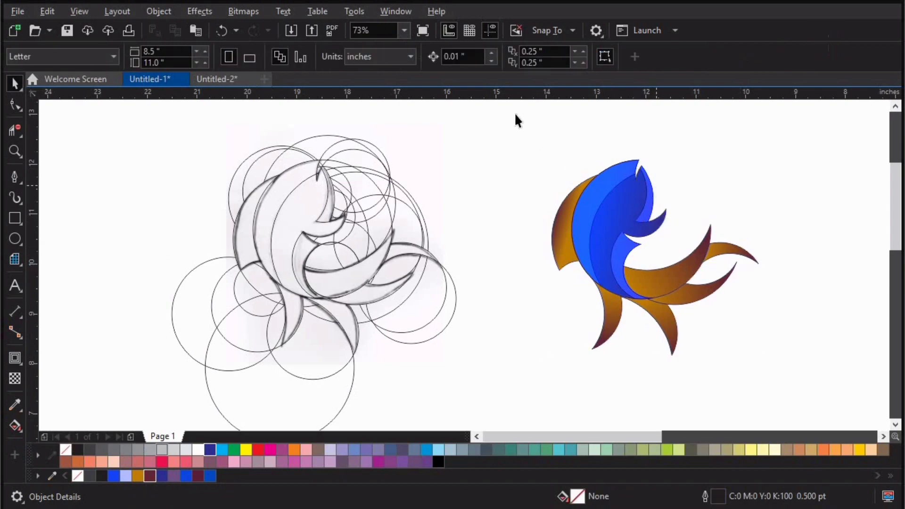
Step: Remove the outlines from all the coloured fish pieces
{"action": "scroll", "coordinate": [673, 282], "scroll_direction": "down", "scroll_amount": 1}
{"action": "left_click_drag", "start_coordinate": [788, 363], "coordinate": [799, 367]}
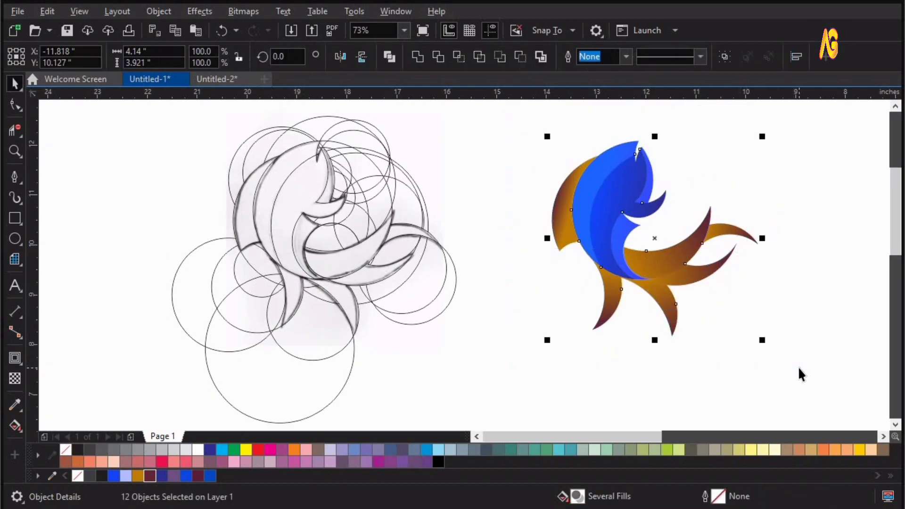
{"action": "key", "text": "shift+F2"}
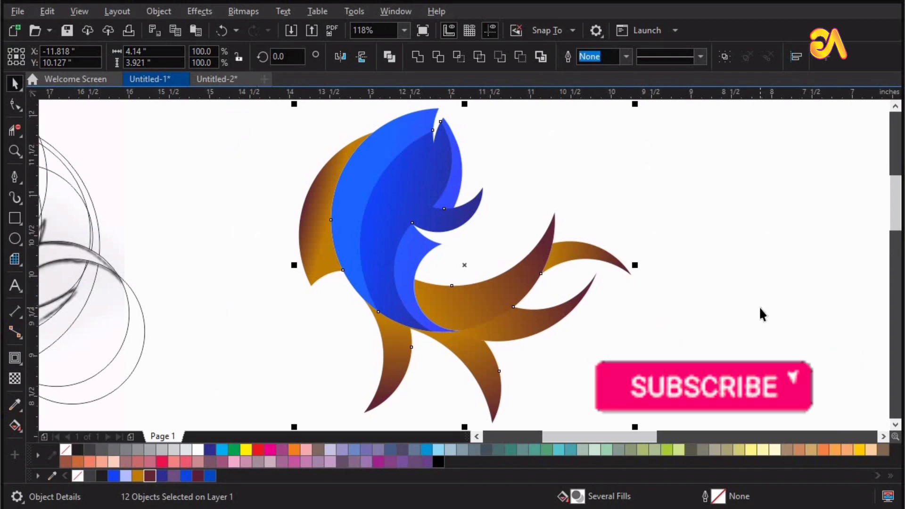
{"action": "left_click", "coordinate": [754, 279]}
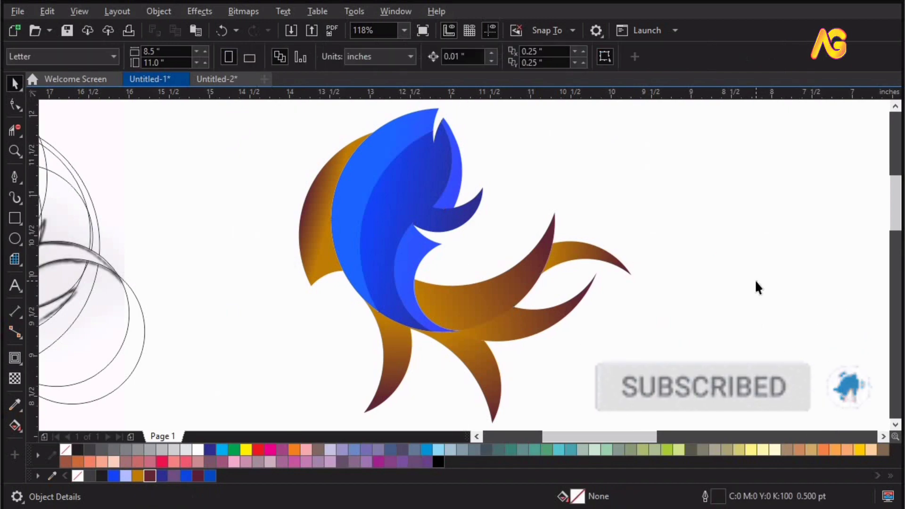
Step: Delete the grouped construction circles and fish sketch, leaving only the coloured fish logo
{"action": "scroll", "coordinate": [627, 241], "scroll_direction": "down", "scroll_amount": 4}
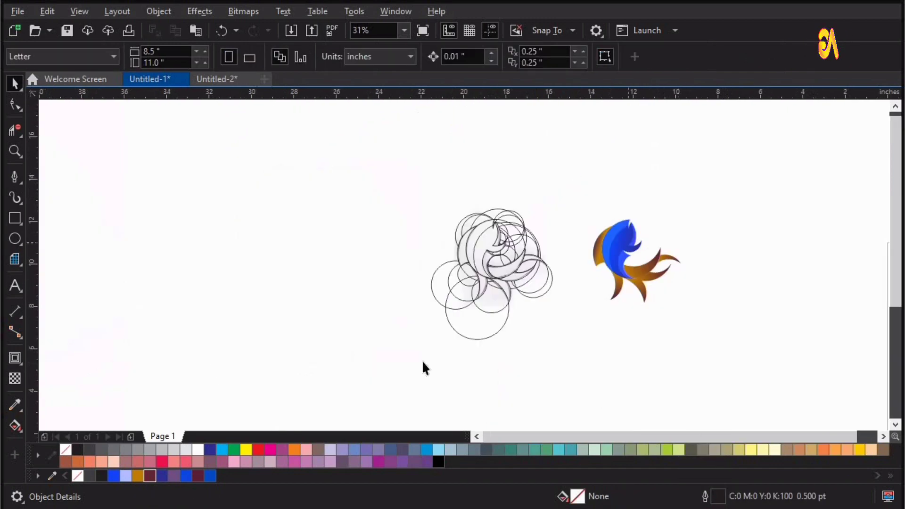
{"action": "left_click", "coordinate": [462, 277]}
{"action": "right_click", "coordinate": [463, 276]}
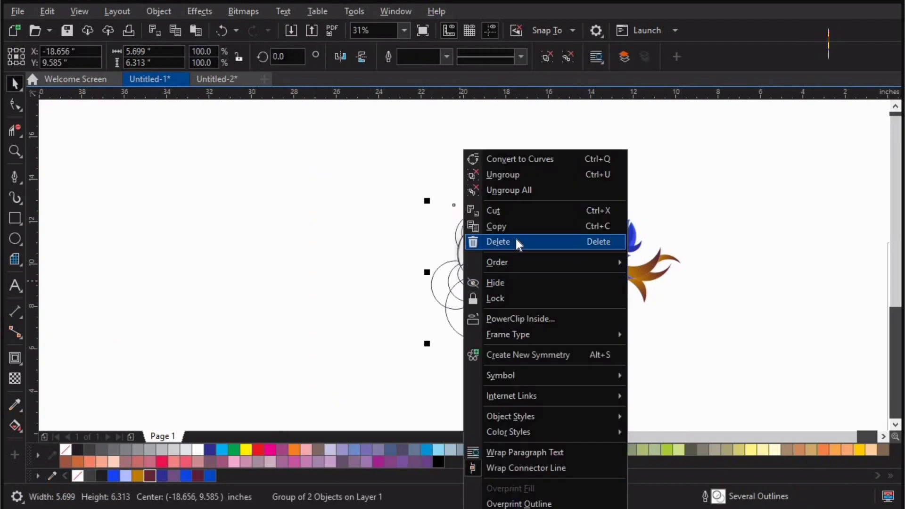
{"action": "left_click", "coordinate": [516, 238]}
{"action": "key", "text": "F4"}
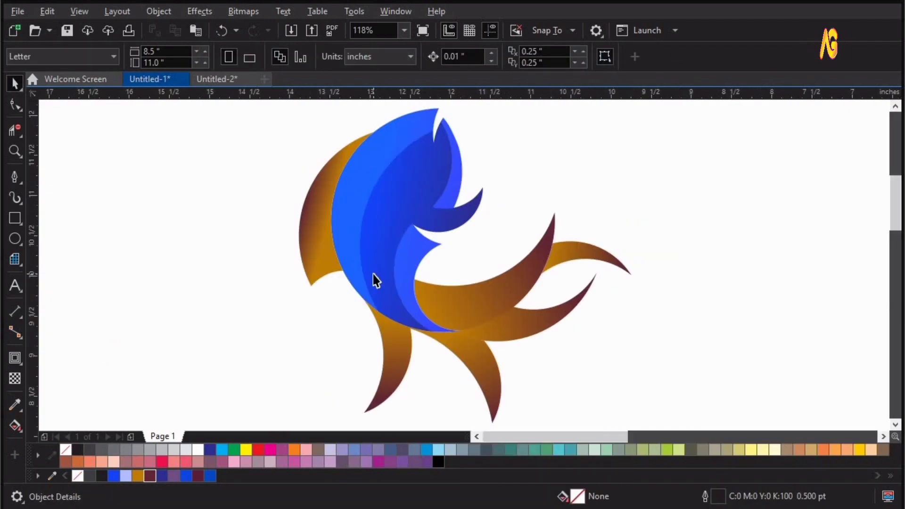